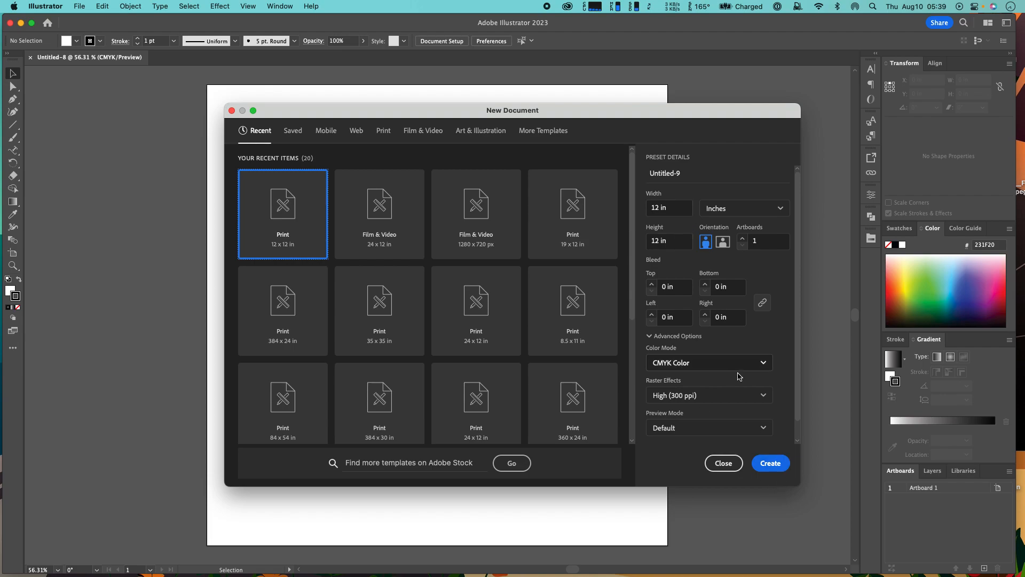
Step: Create a 12 by 12 in CMYK document at 300 ppi and place the BerbawyMakersInc_Marks PNG logo on the artboard
left_click(775, 464)
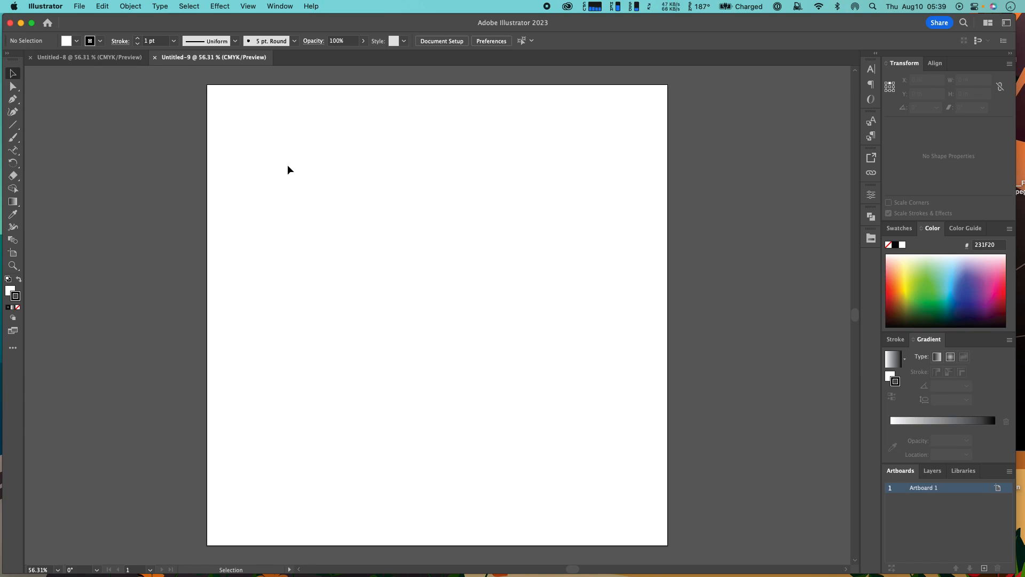
left_click(80, 6)
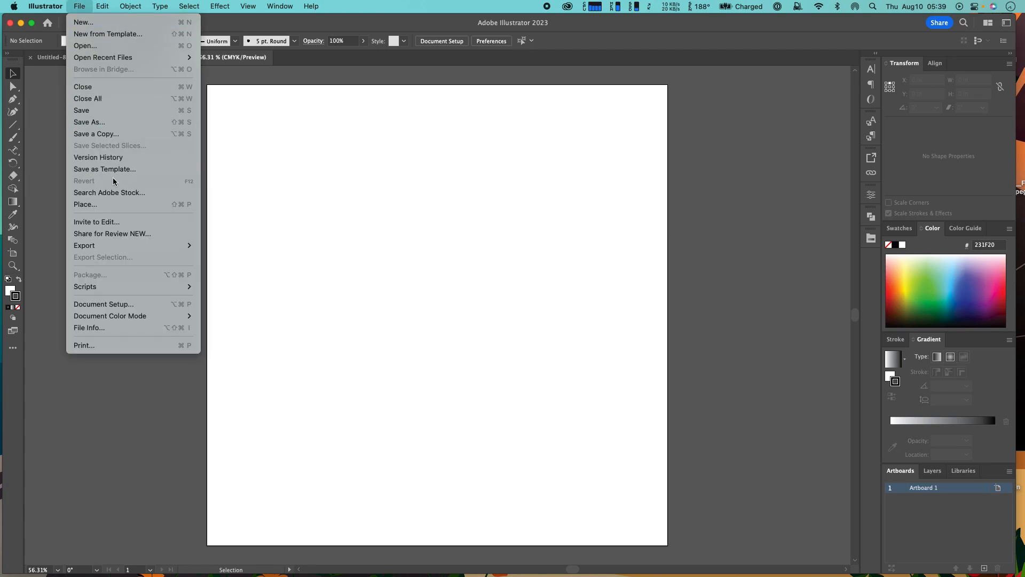
left_click(104, 206)
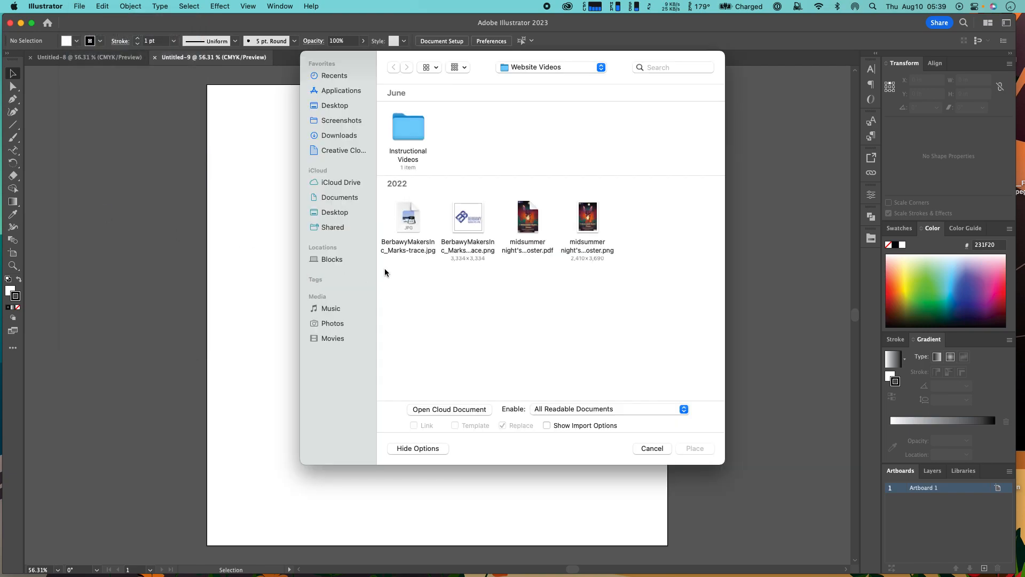
left_click(466, 218)
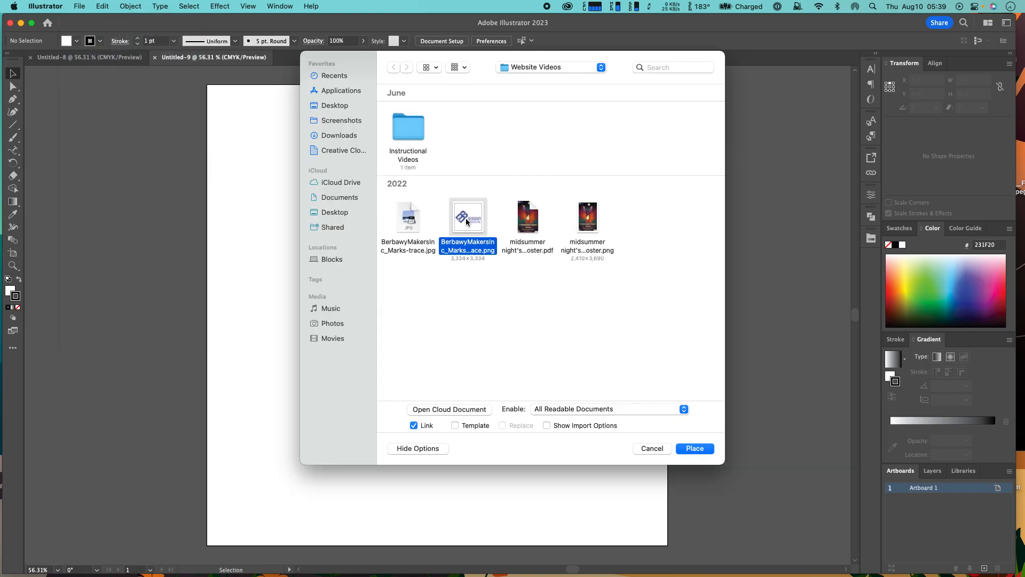
left_click(689, 448)
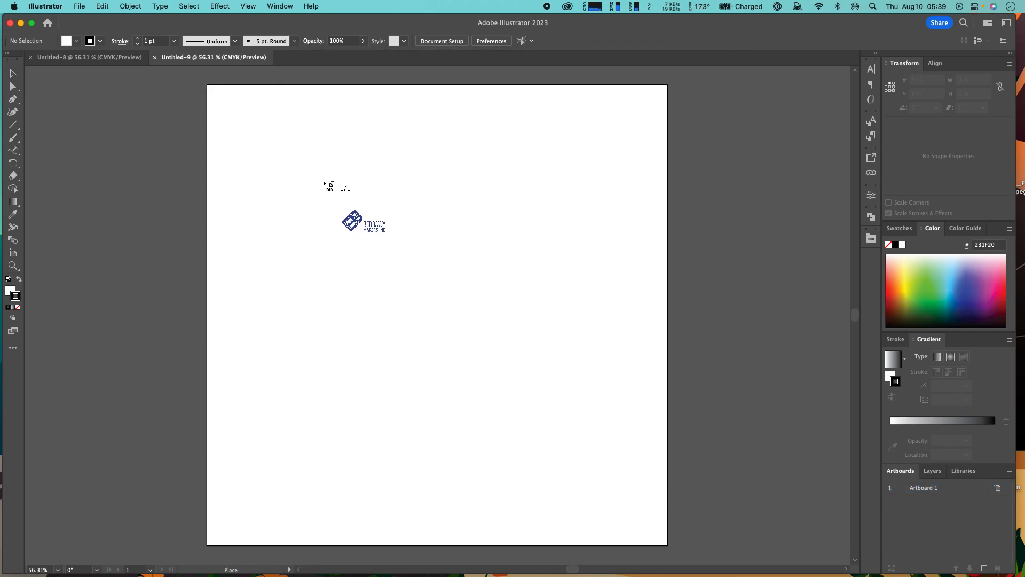
left_click(335, 191)
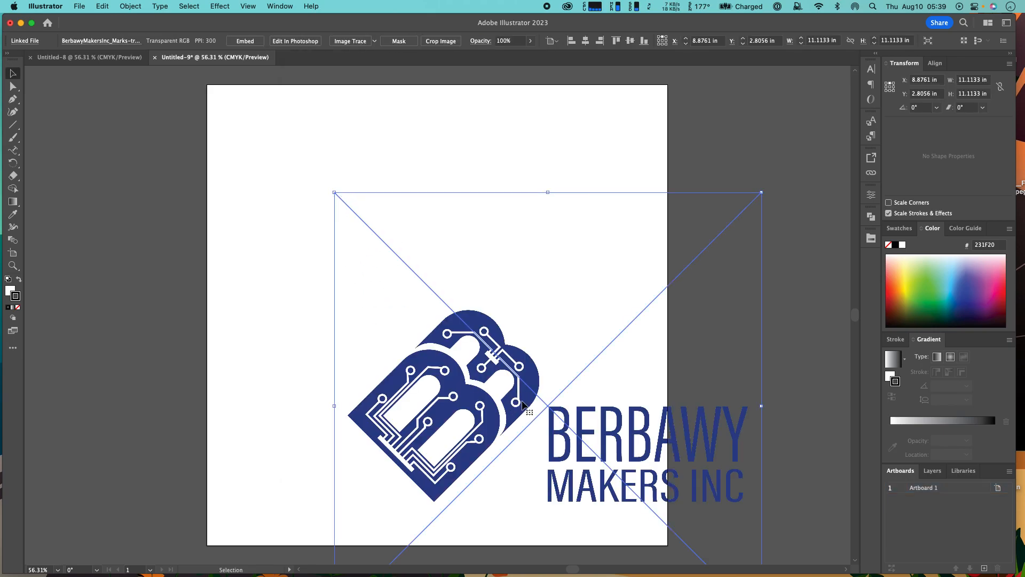
Step: Move the placed logo up onto the artboard, centred horizontally at X 6 in
left_click_drag(523, 404, 428, 267)
scroll(447, 203, "up", 2)
scroll(447, 204, "down", 2)
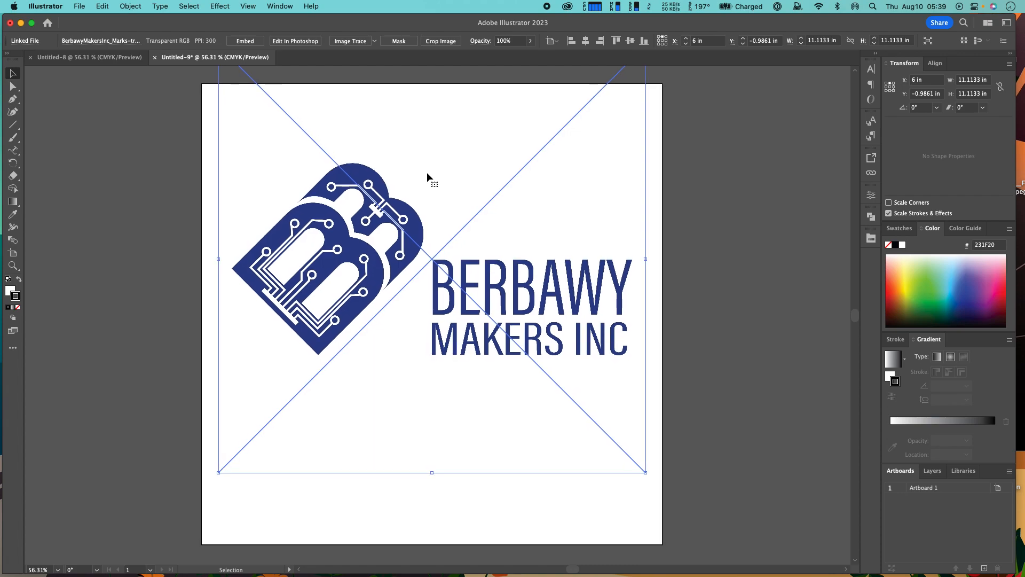
scroll(427, 172, "up", 2)
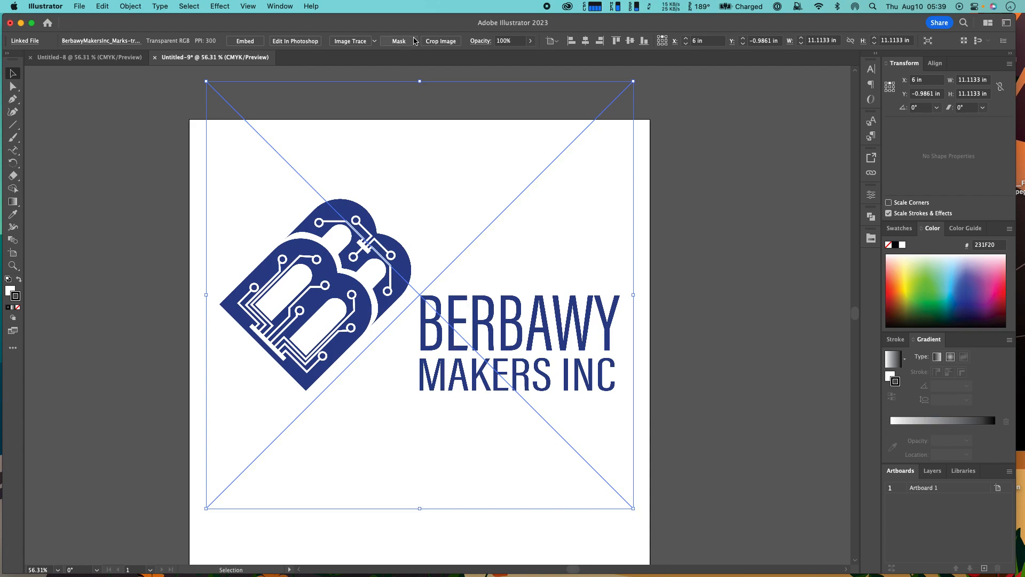
Step: Crop the placed image close around the logo artwork, to about 10.59 by 5.2 in
left_click(438, 41)
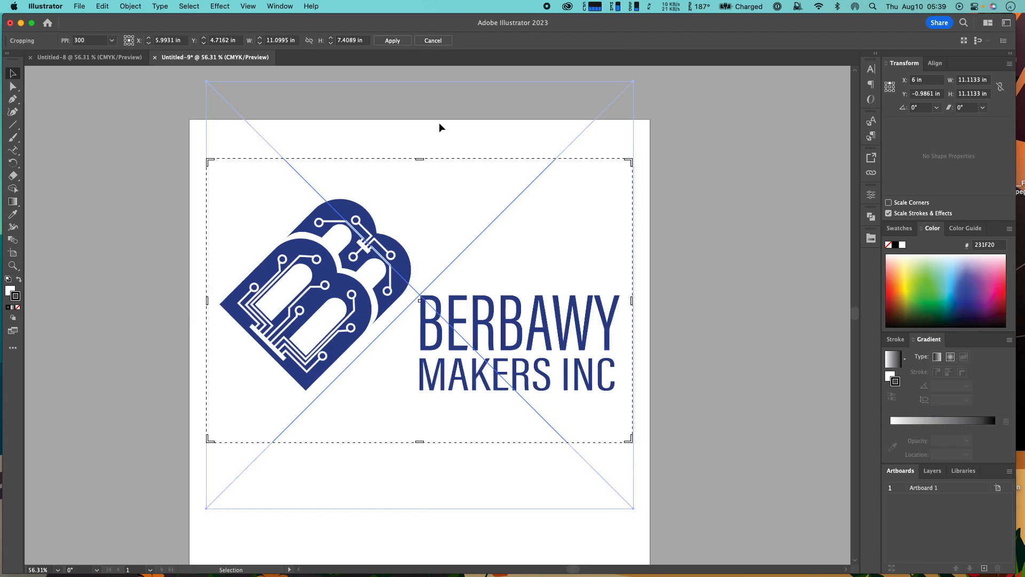
left_click_drag(420, 159, 423, 200)
left_click_drag(633, 319, 621, 319)
left_click_drag(419, 442, 418, 396)
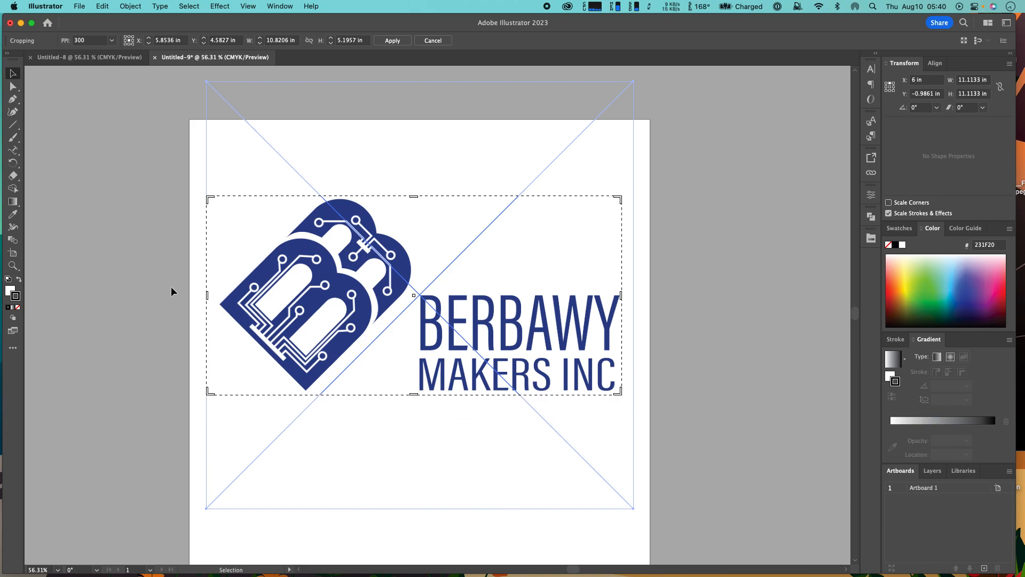
left_click_drag(209, 295, 218, 295)
left_click(392, 40)
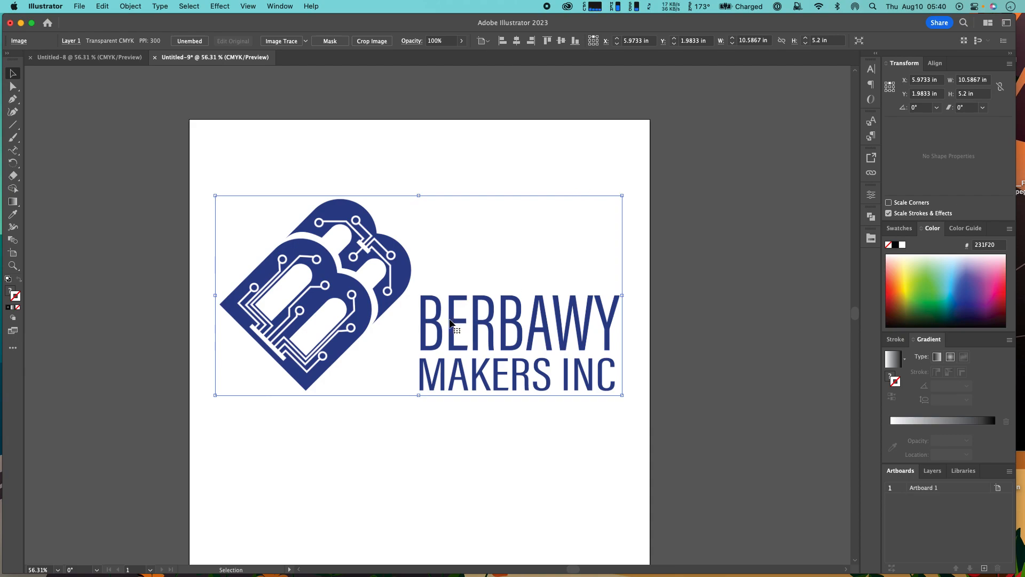
key("super+v")
left_click_drag(421, 277, 411, 421)
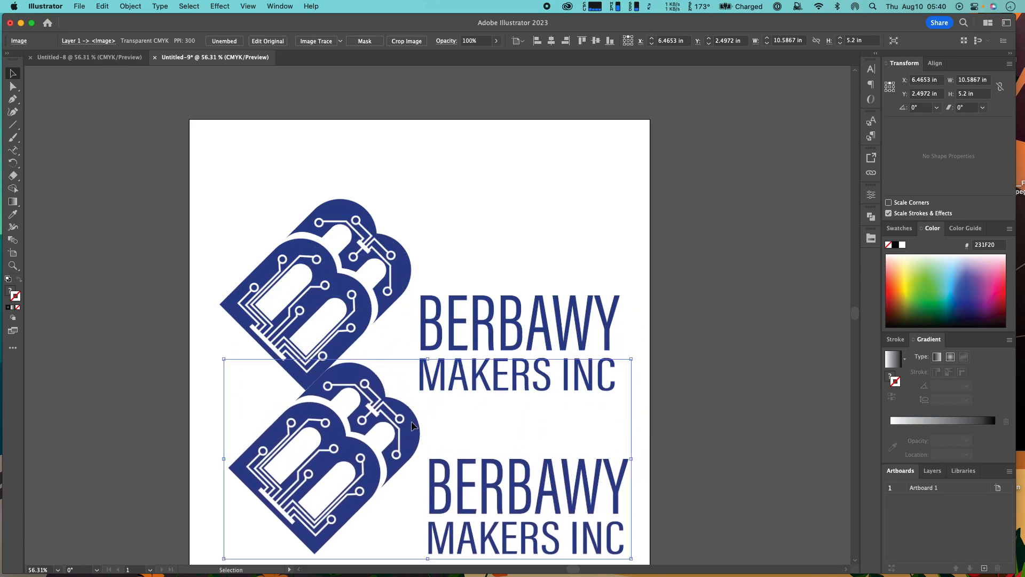
key("BackSpace")
Step: Try setting the cropped logo's width to 4 in without linked proportions, and undo the resize
left_click(401, 288)
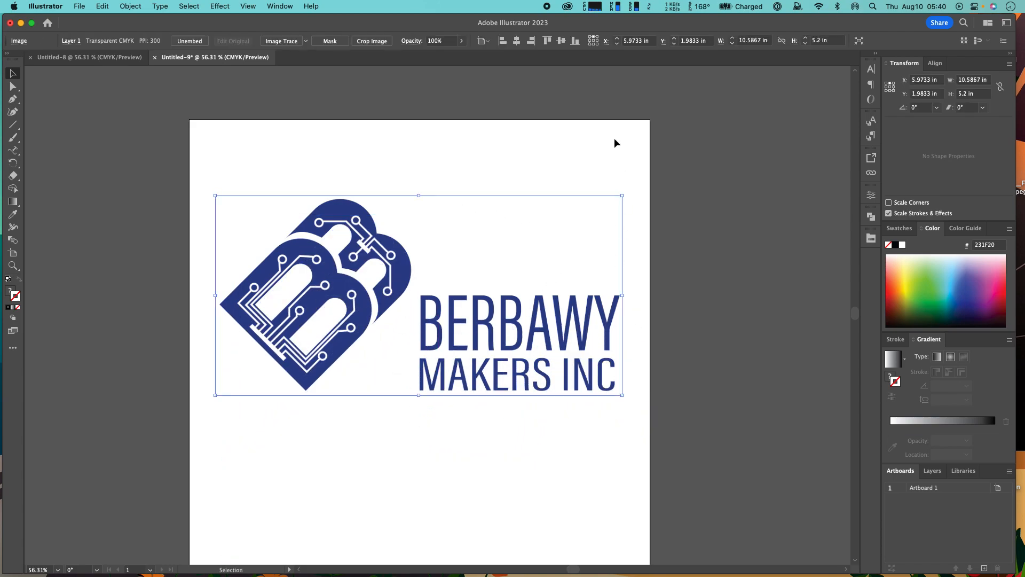
left_click(746, 43)
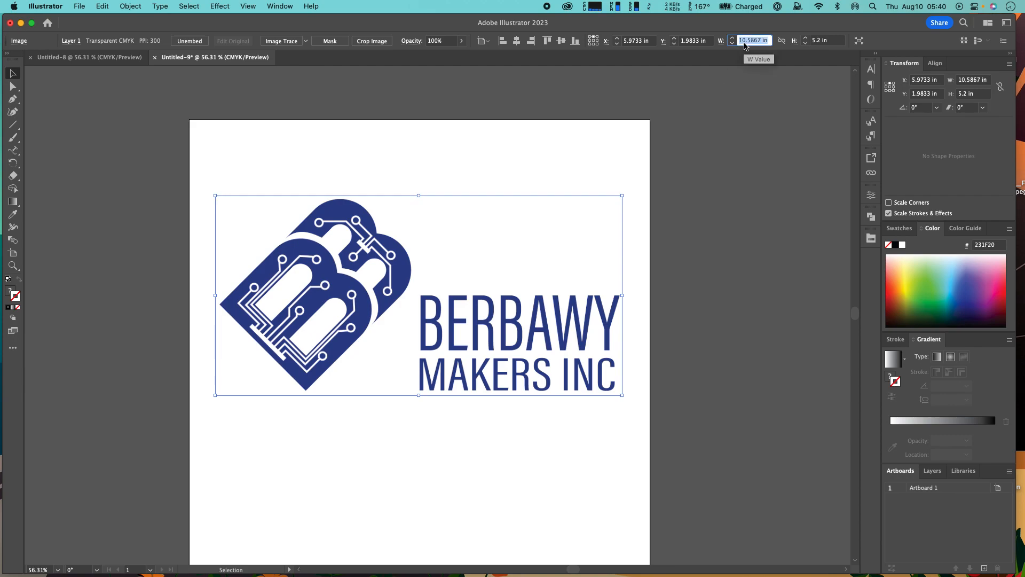
type("4")
key("Return")
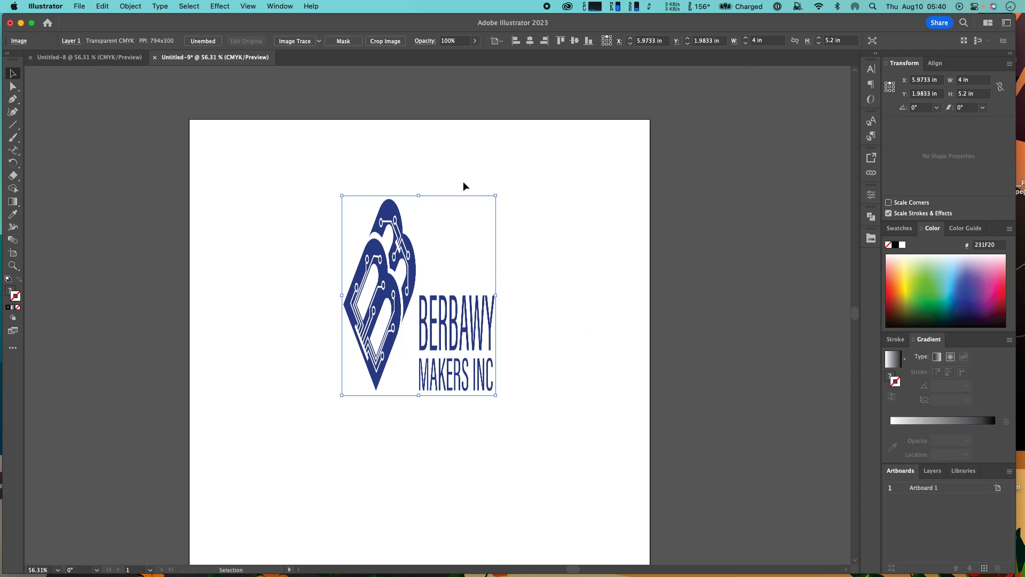
key("super+z")
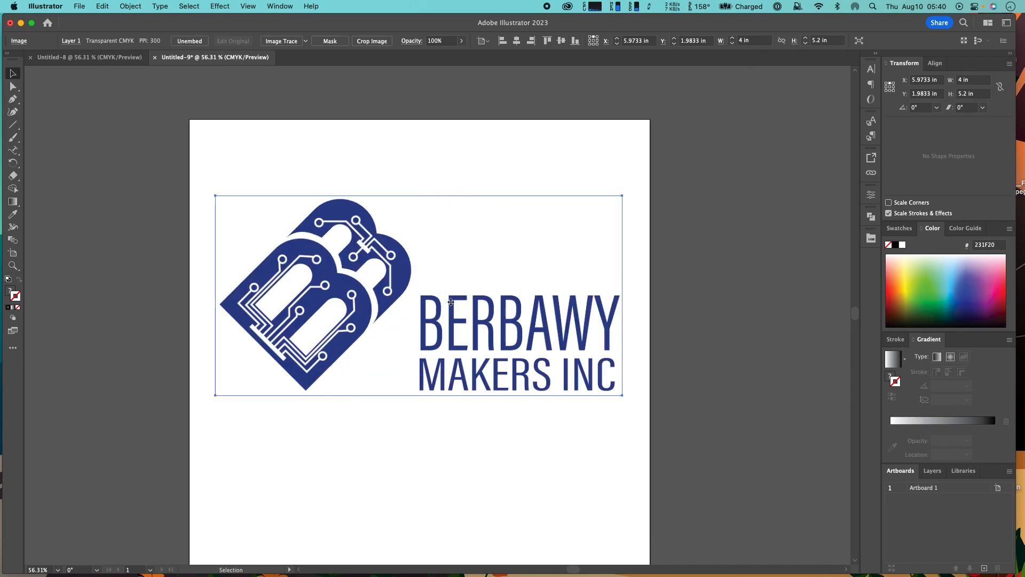
Step: Constrain the logo's width and height proportions and set its width to 4 in
left_click(782, 43)
left_click(752, 43)
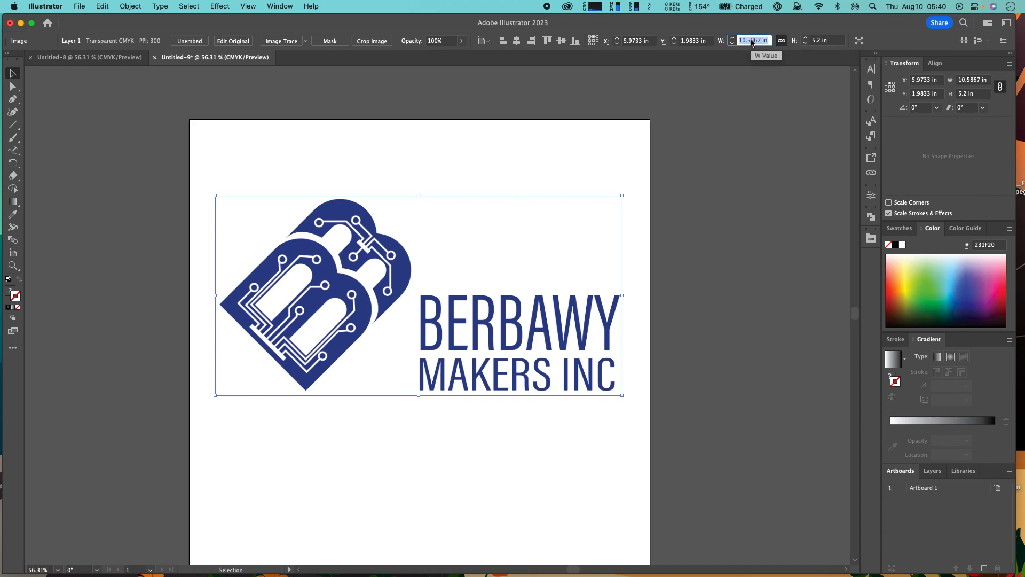
type("4")
key("Return")
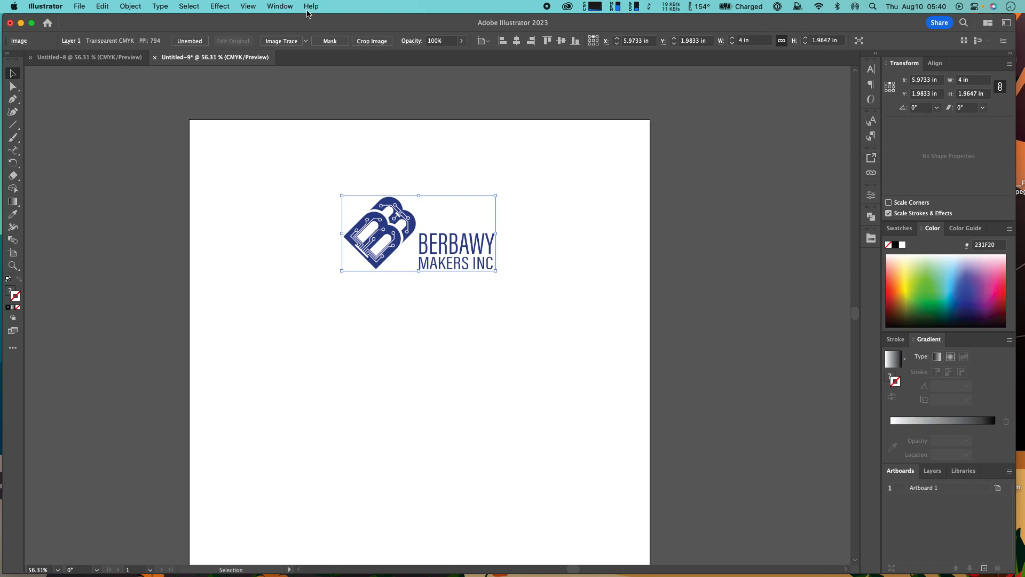
Step: Choose the Layout workspace for the application window
left_click(281, 7)
mouse_move(286, 64)
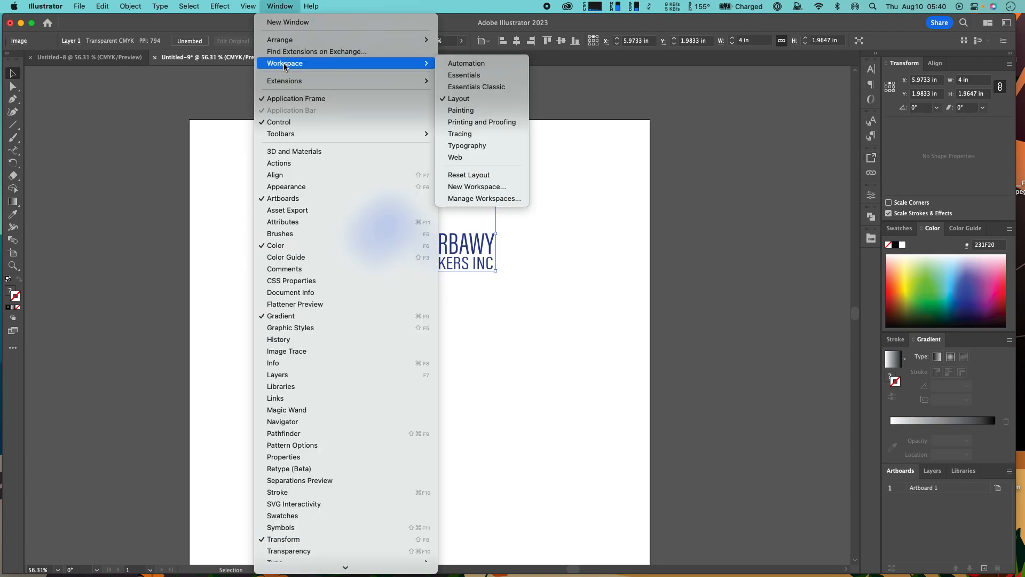
left_click(463, 99)
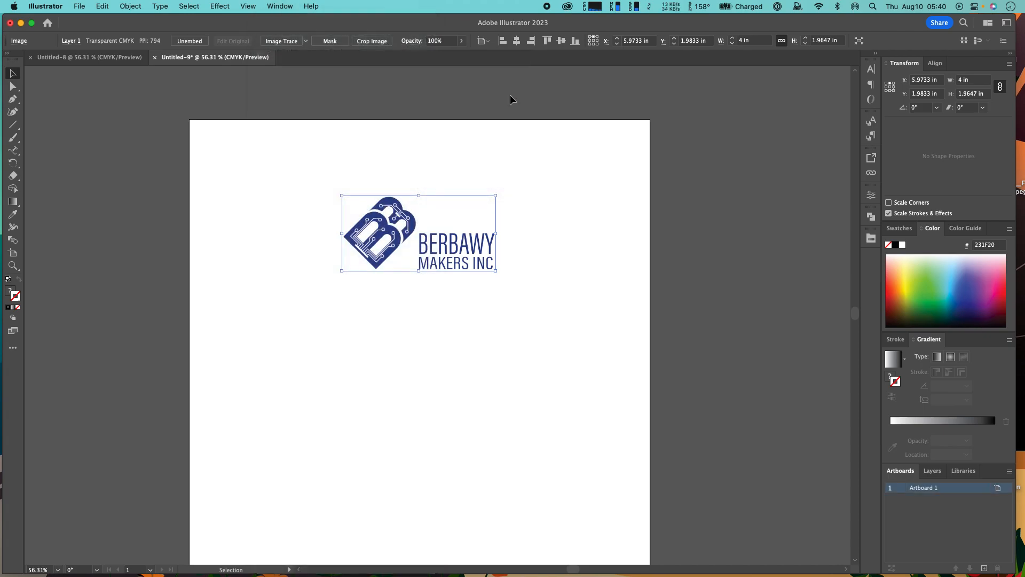
key("w")
left_click(285, 5)
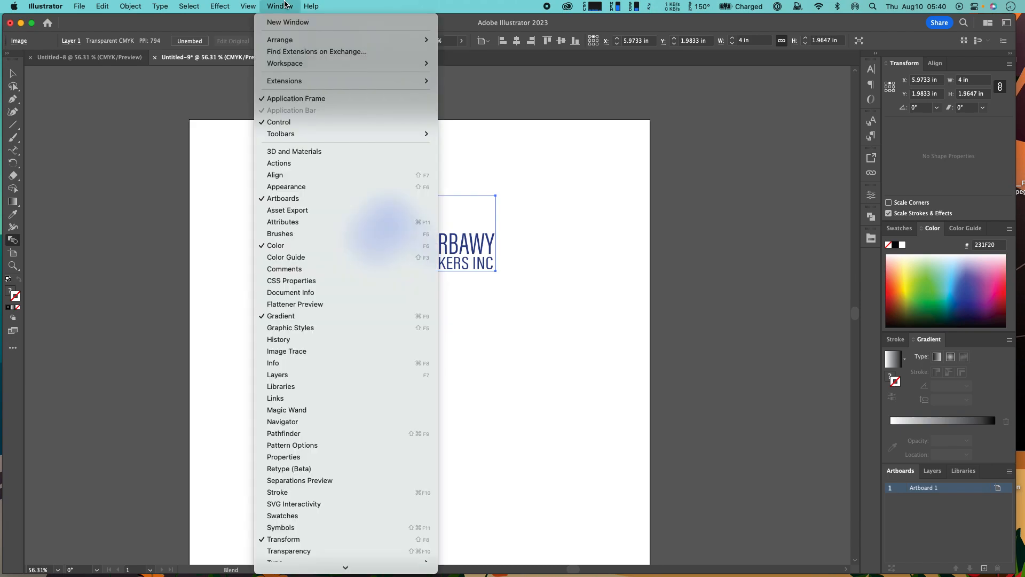
mouse_move(287, 64)
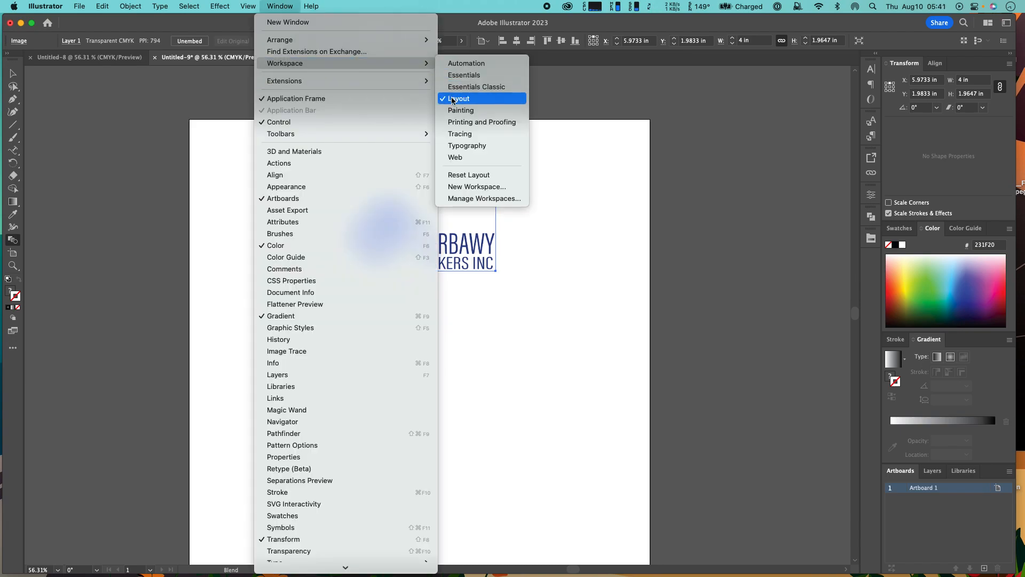
left_click(452, 101)
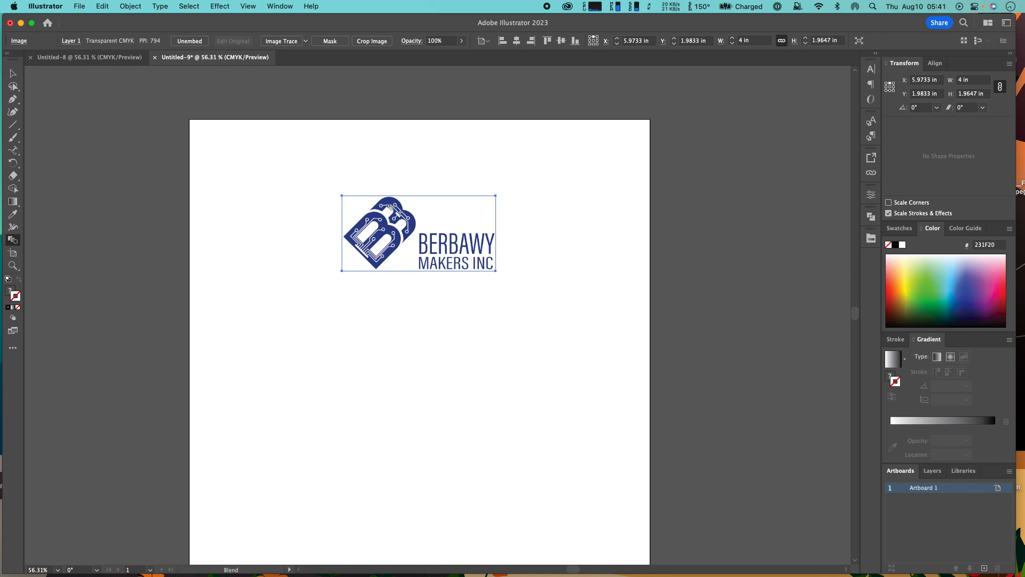
Step: Move the logo to the artboard's upper-left corner and paste a duplicate of it
left_click(12, 73)
left_click_drag(415, 226, 291, 181)
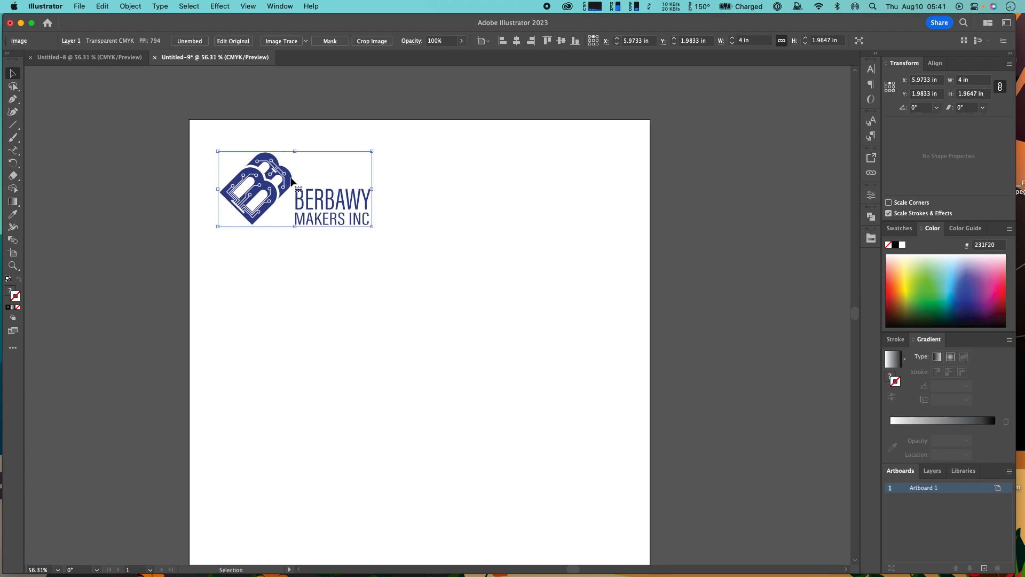
key("super+c")
key("super+v")
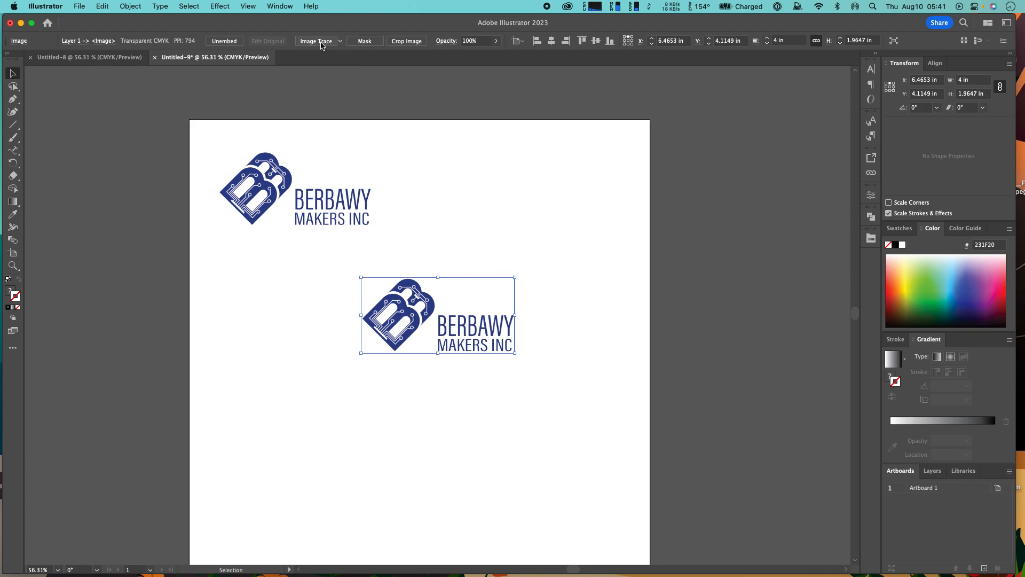
Step: Image Trace the duplicate logo with the Silhouettes preset, accept the large-image tracing, and expand the result into paths
left_click(340, 41)
scroll(313, 133, "down", 2)
scroll(313, 133, "down", 3)
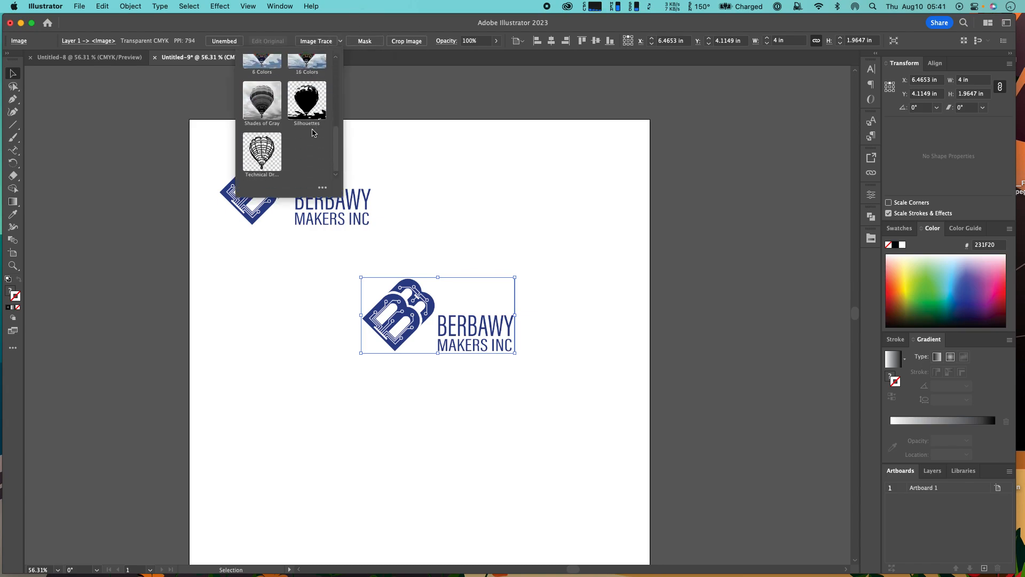
left_click(309, 99)
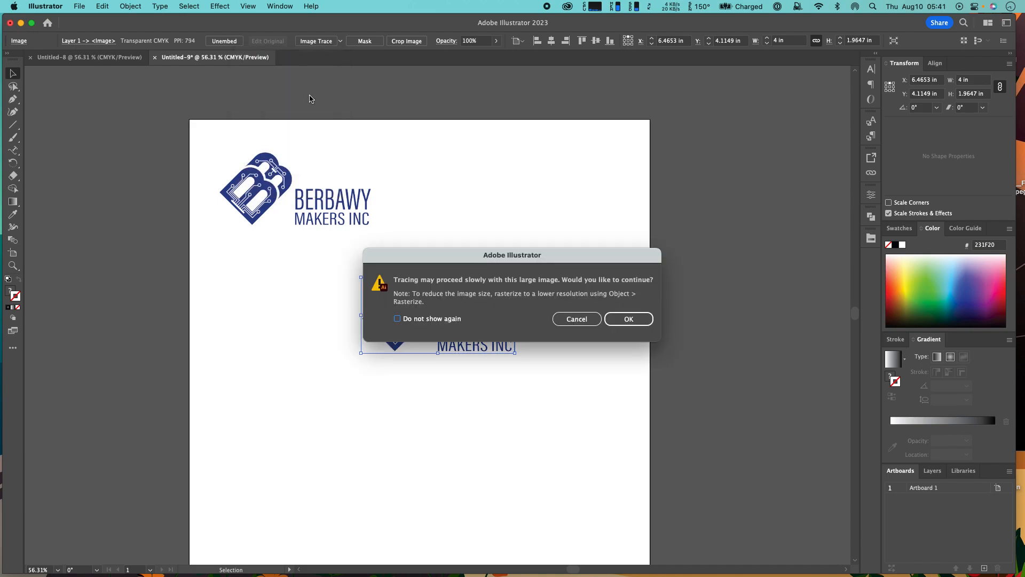
left_click(626, 319)
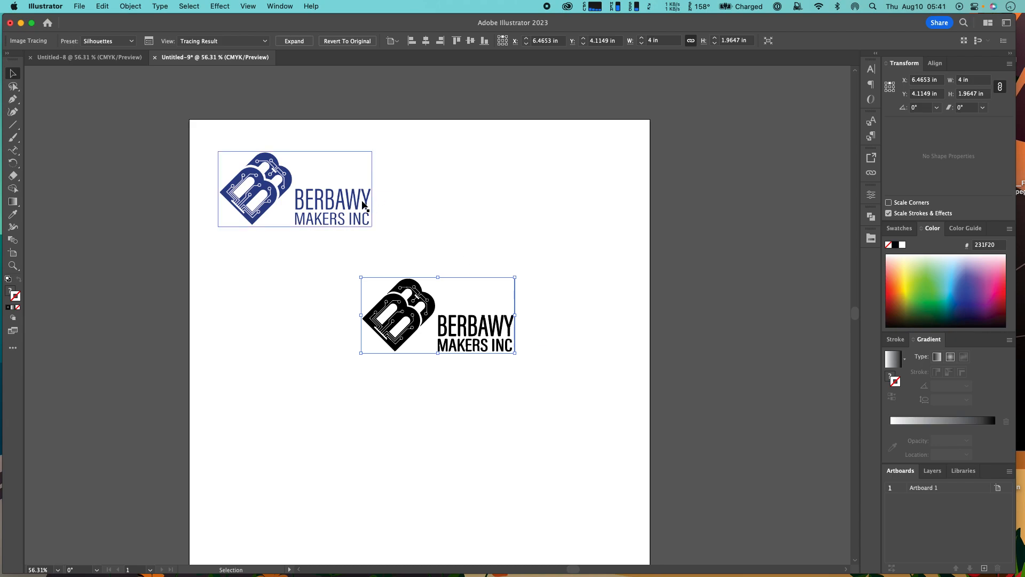
left_click(303, 42)
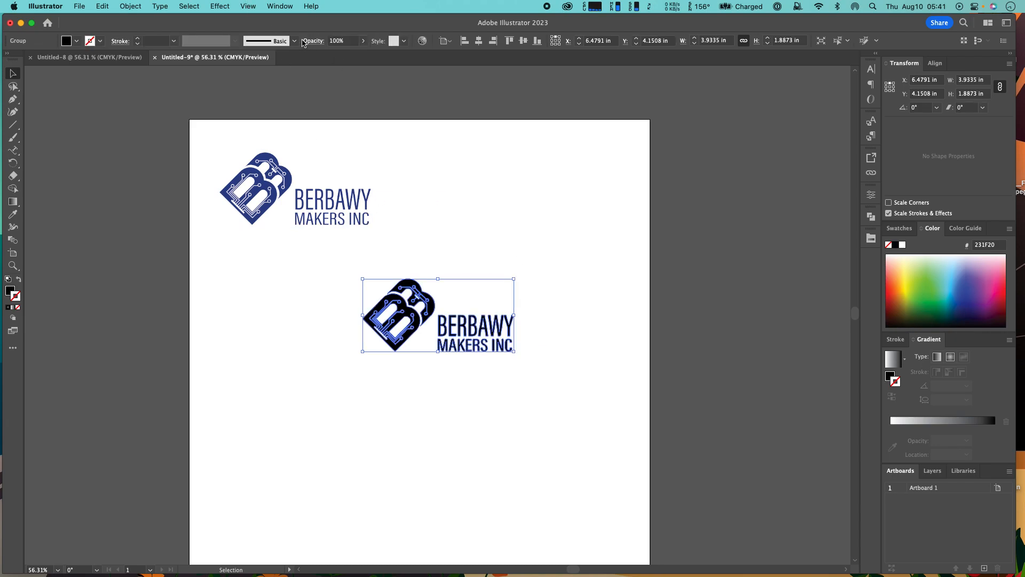
Step: Offset the traced logo's paths by 4 mm, first previewing 3 mm, with Miter joins and a miter limit of 4
left_click(138, 8)
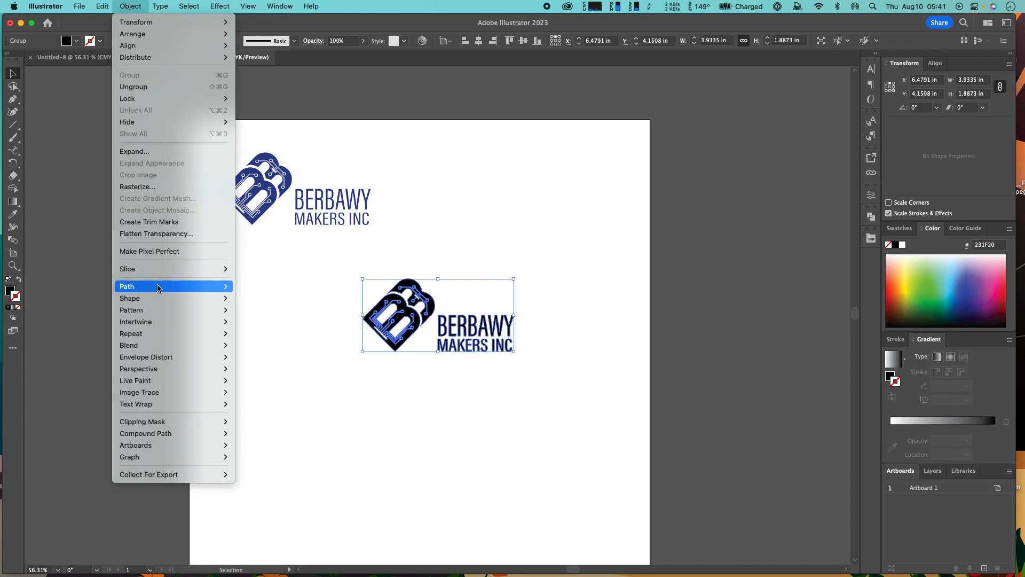
left_click(270, 330)
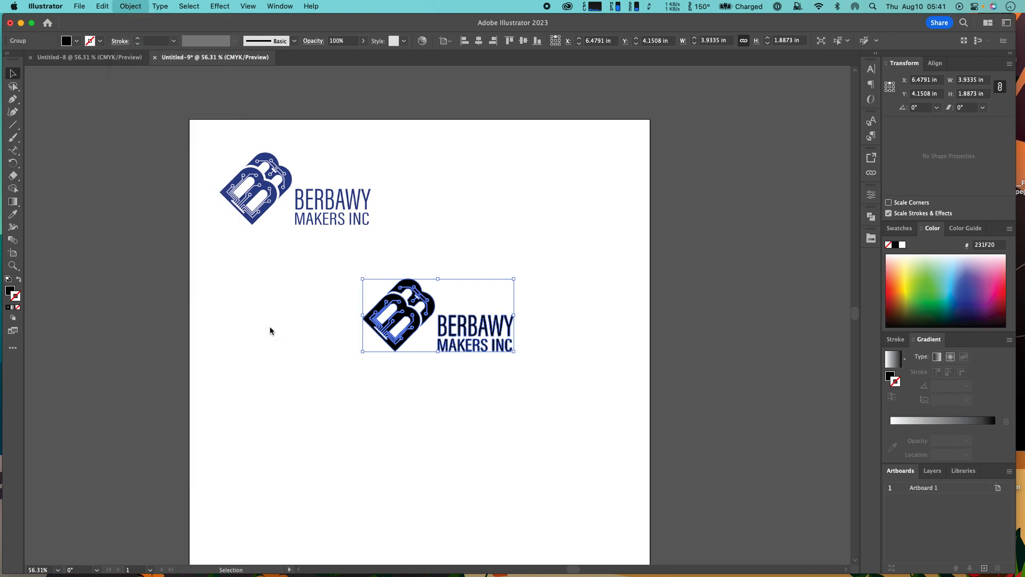
left_click_drag(513, 238, 624, 188)
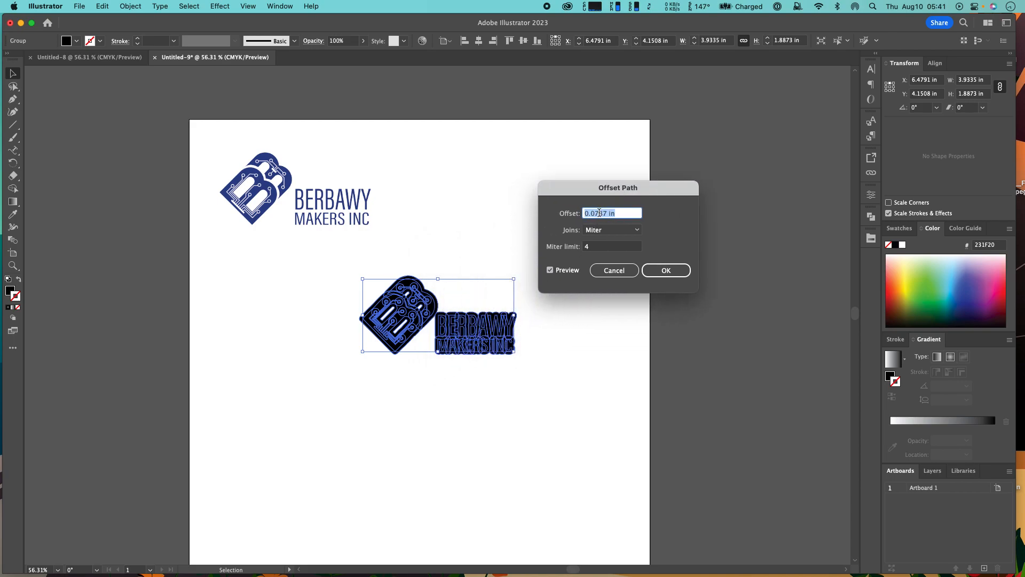
type("3mm")
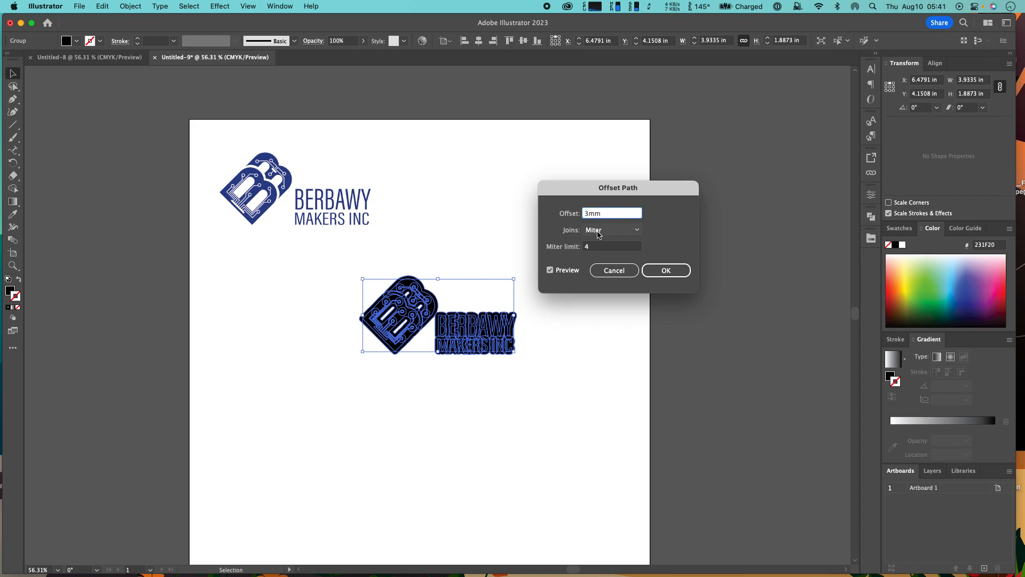
left_click(603, 247)
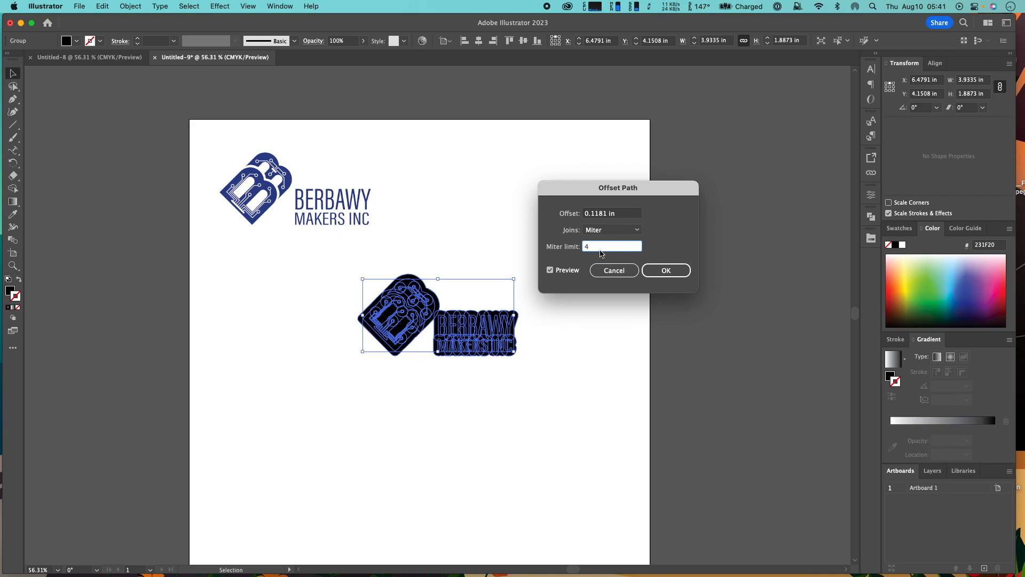
double_click(601, 213)
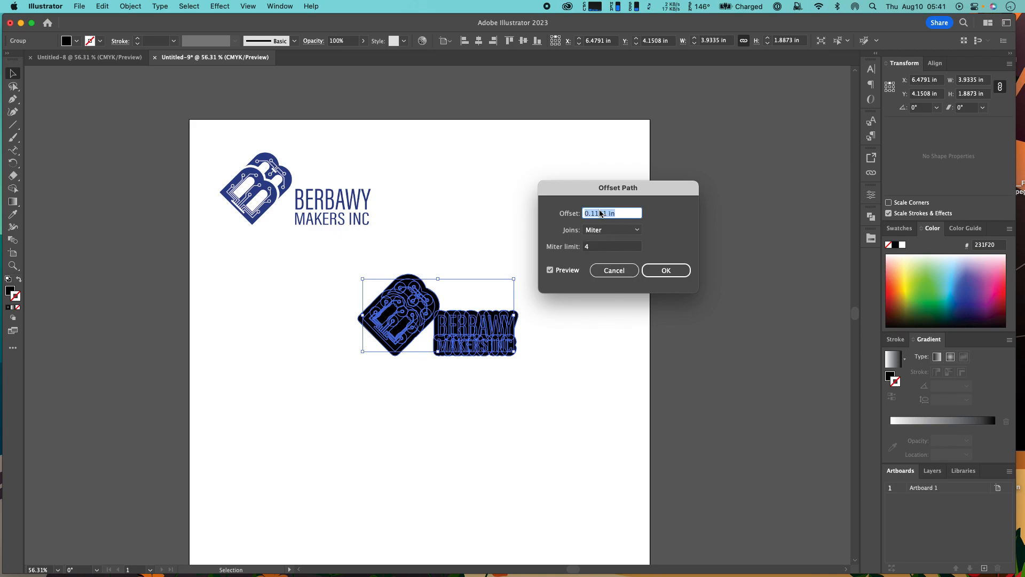
type("4mm")
key("Tab")
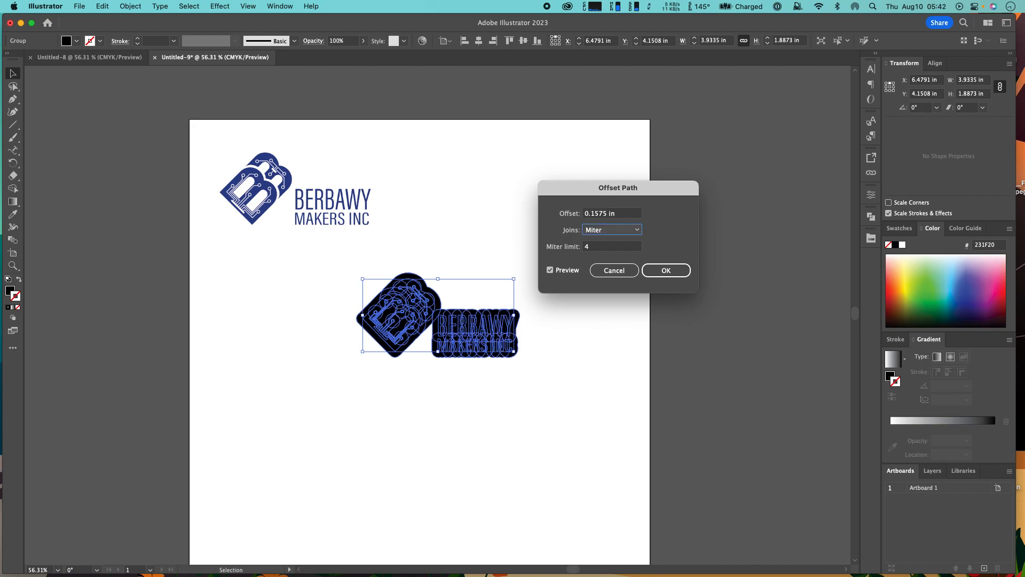
left_click(666, 270)
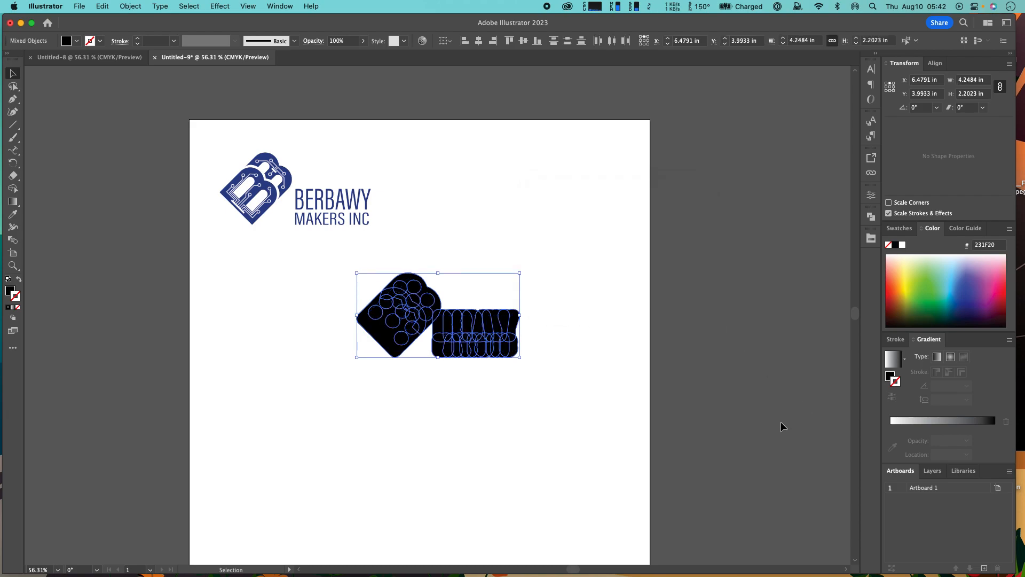
Step: Detach the Pathfinder panel from the collapsed dock as a floating panel and close it
left_click(872, 218)
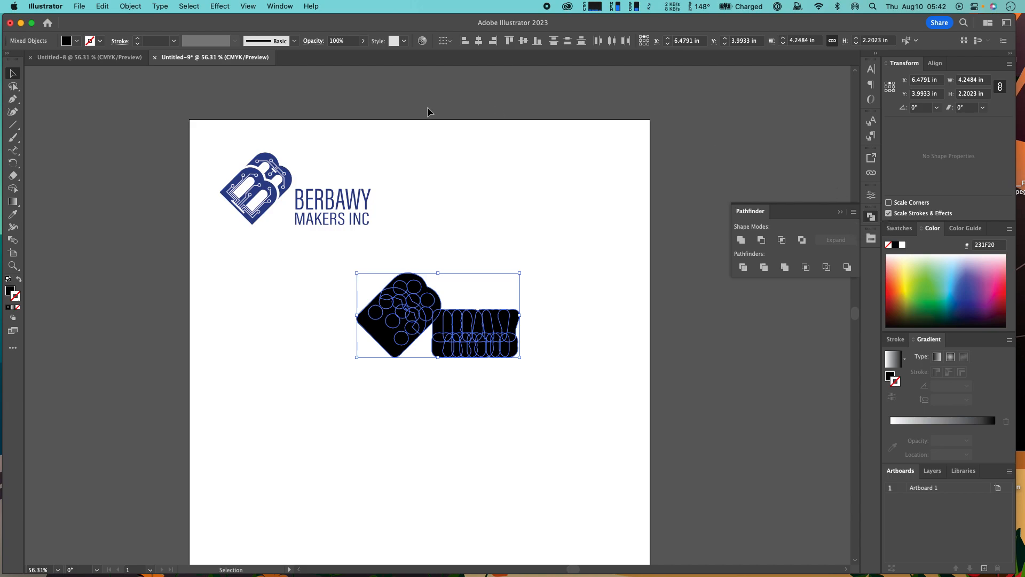
left_click(289, 7)
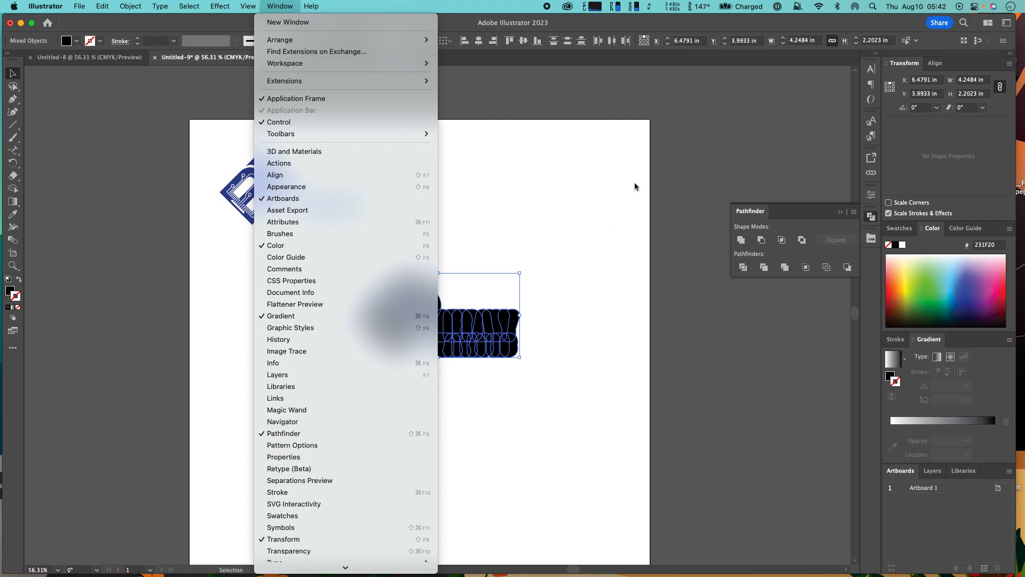
left_click(728, 180)
left_click_drag(842, 213, 716, 237)
left_click_drag(688, 212, 688, 212)
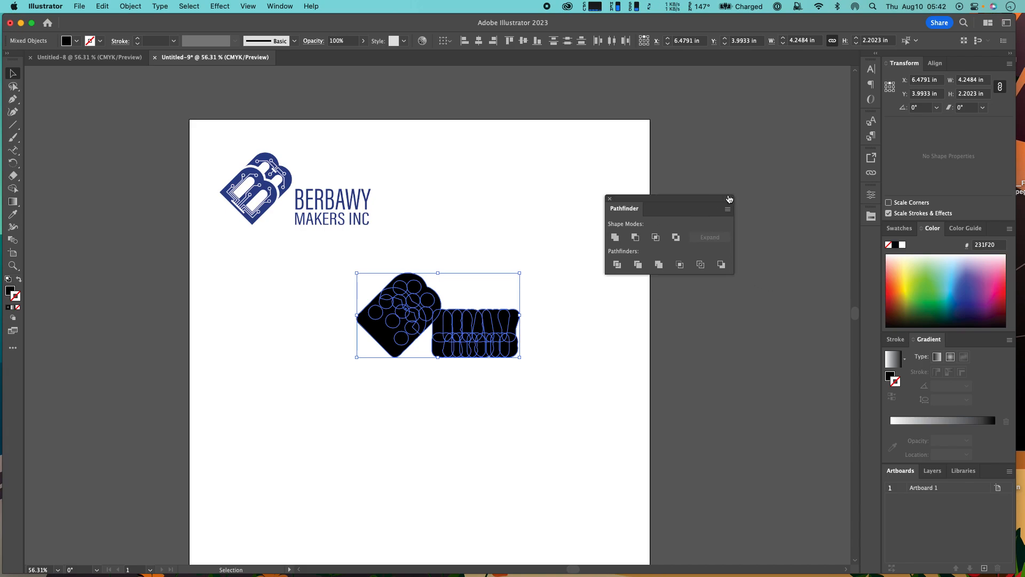
left_click(610, 198)
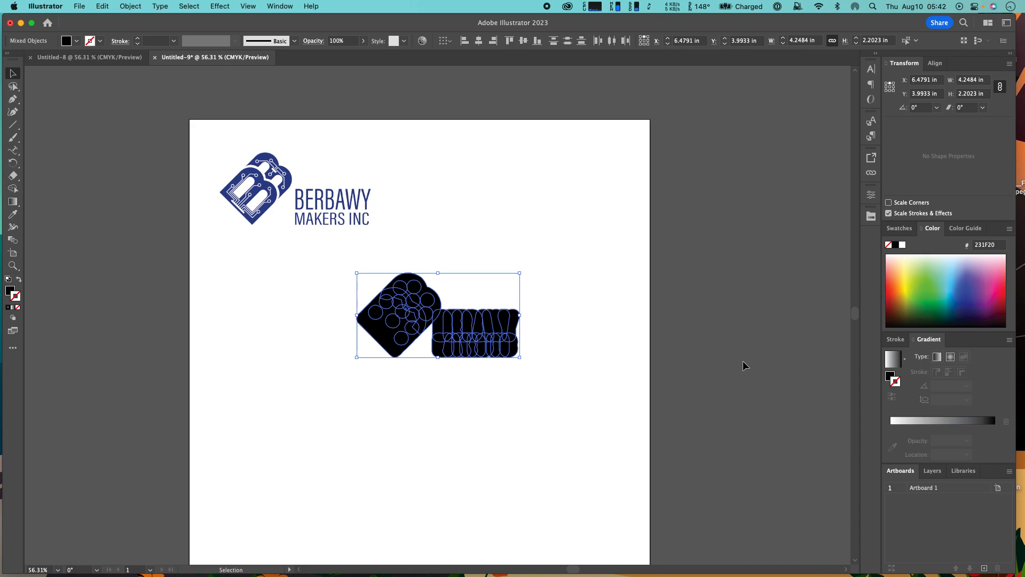
Step: Bring back the Pathfinder panel and dock it in the collapsed panel column
left_click(283, 6)
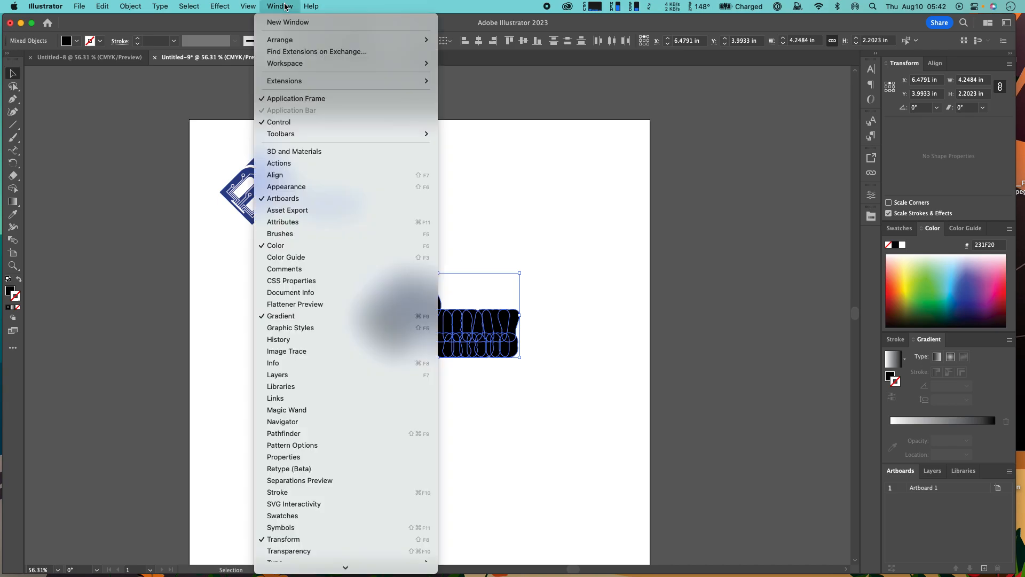
left_click(326, 433)
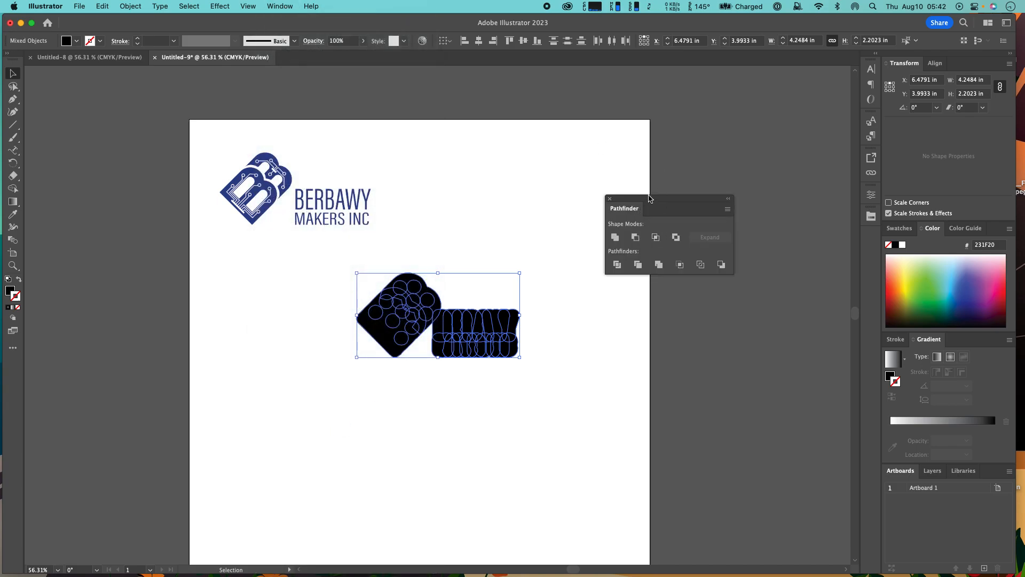
left_click_drag(649, 198, 873, 213)
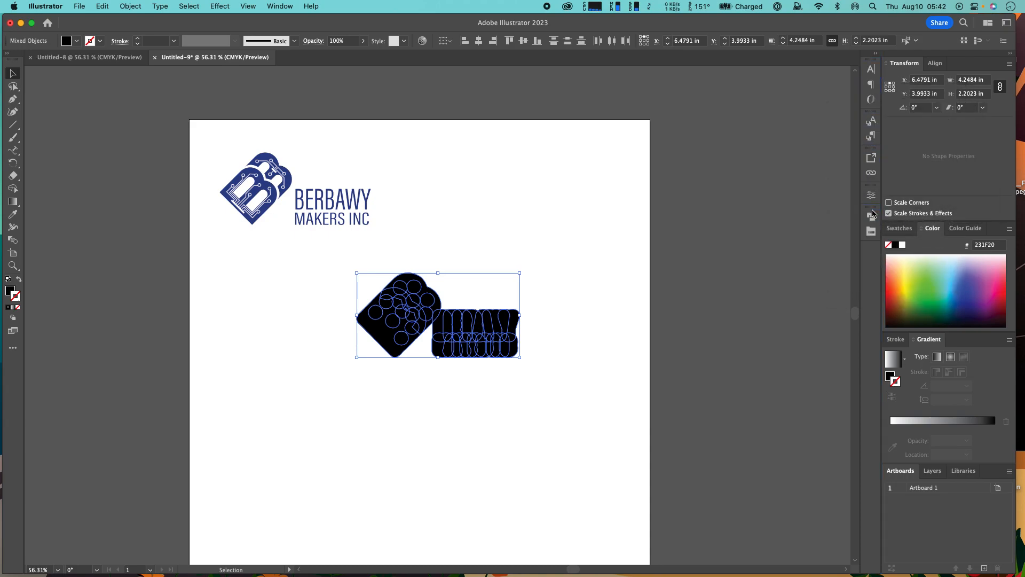
left_click(871, 216)
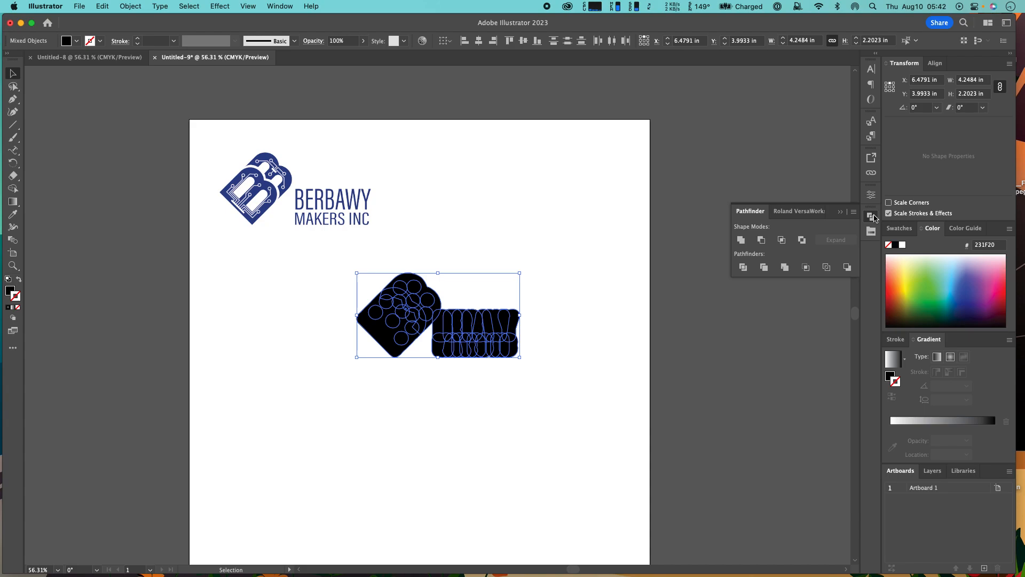
Step: Unite the overlapping offset shapes into one outline and move the group to the artboard's upper-right corner
left_click(746, 241)
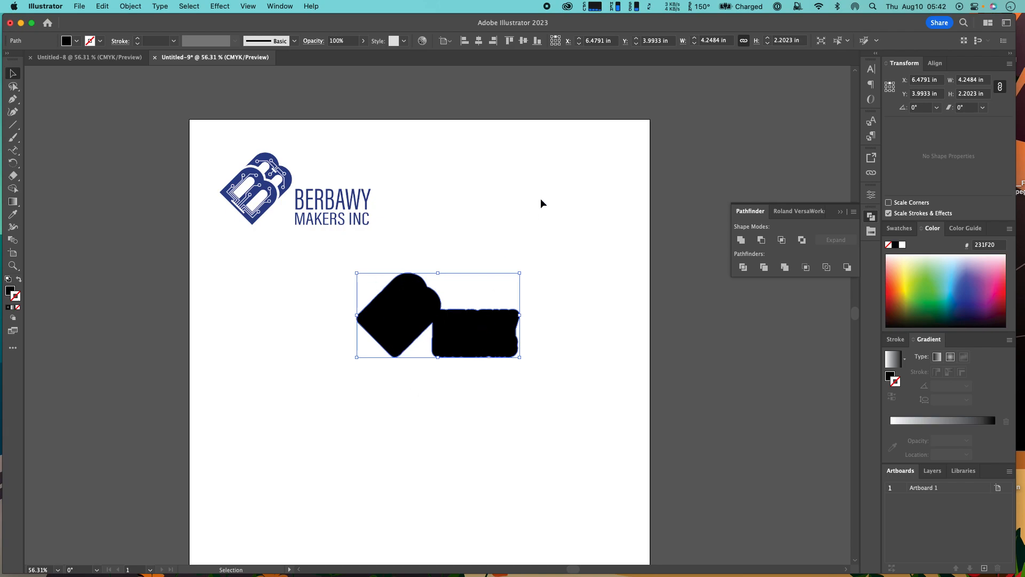
left_click(573, 213)
left_click(437, 344)
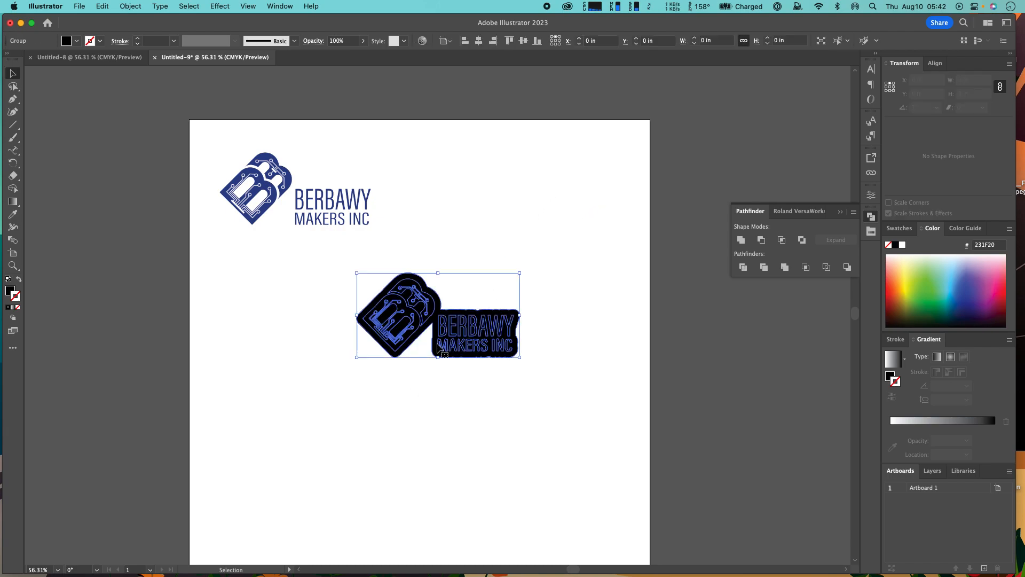
left_click_drag(454, 353, 578, 205)
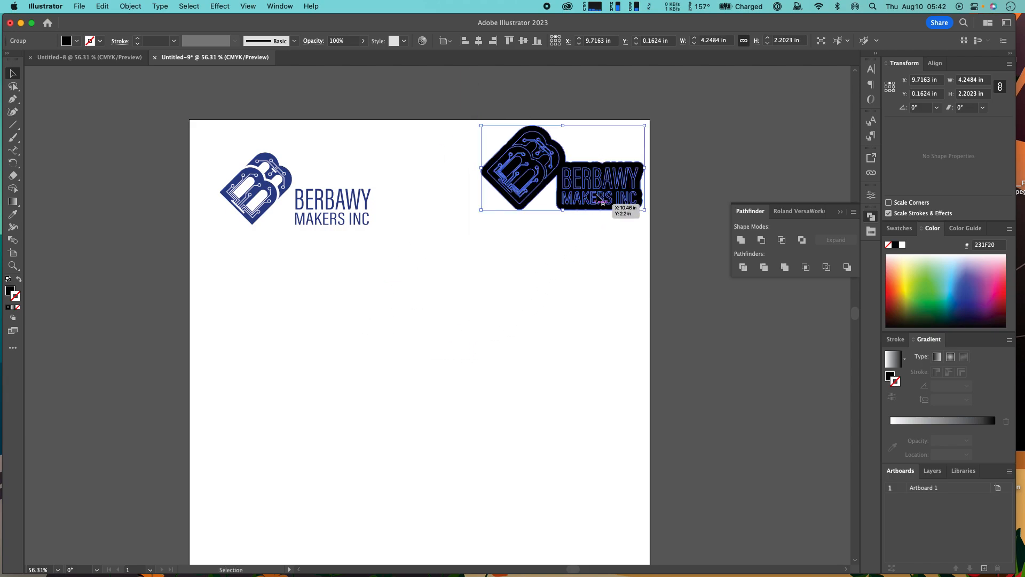
left_click(413, 262)
Step: Paste another duplicate of the original blue logo at the centre of the view
left_click(271, 173)
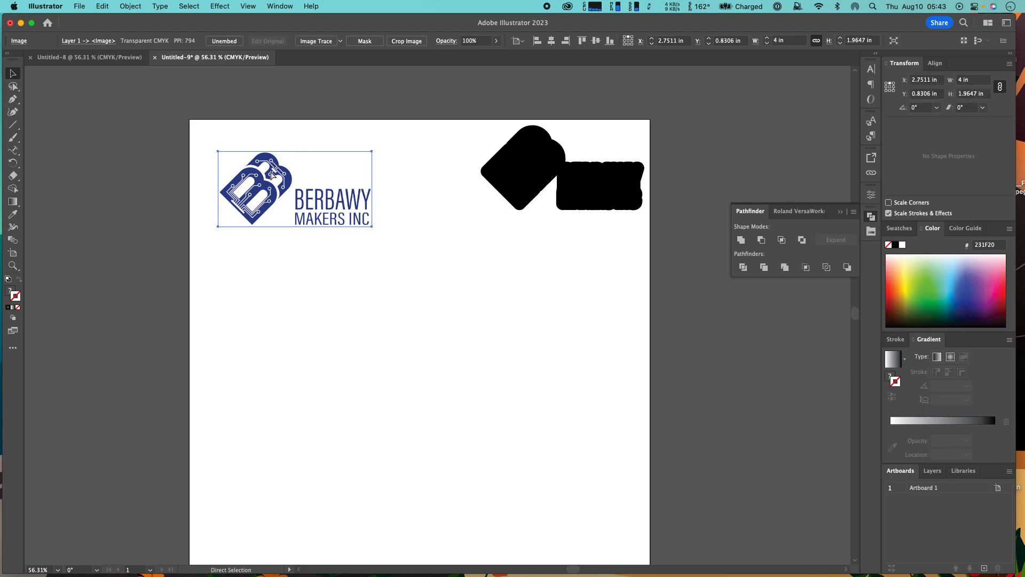
key("super+c")
key("super+v")
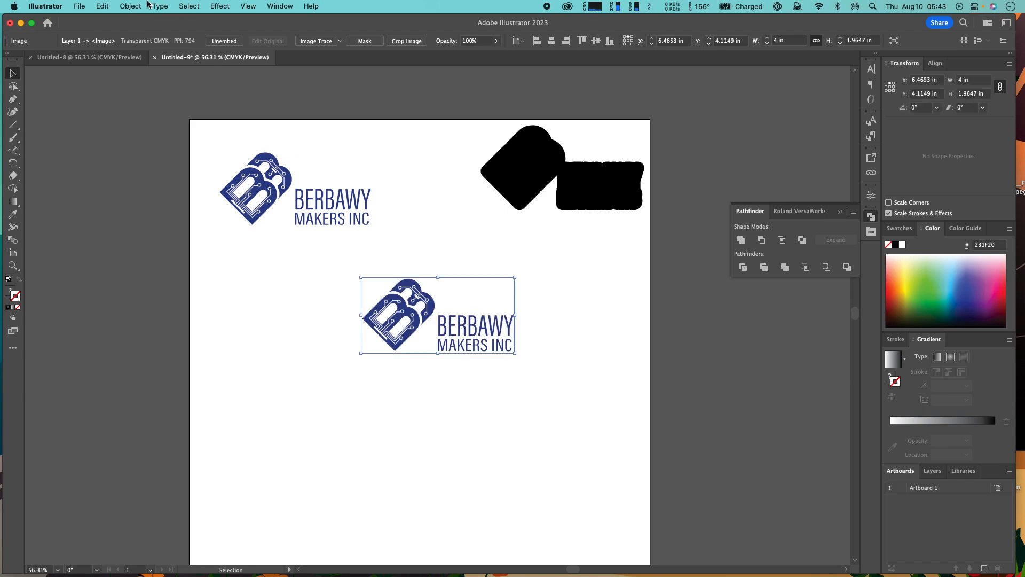
Step: Image Trace the new duplicate with the Silhouettes preset, accept the large-image tracing, and expand it into paths
left_click(341, 42)
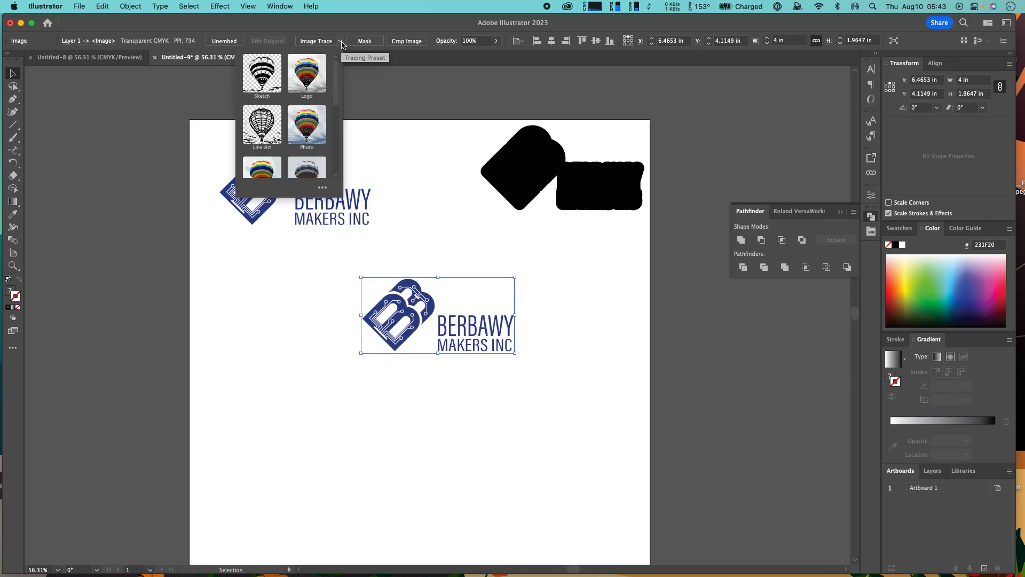
scroll(314, 139, "down", 3)
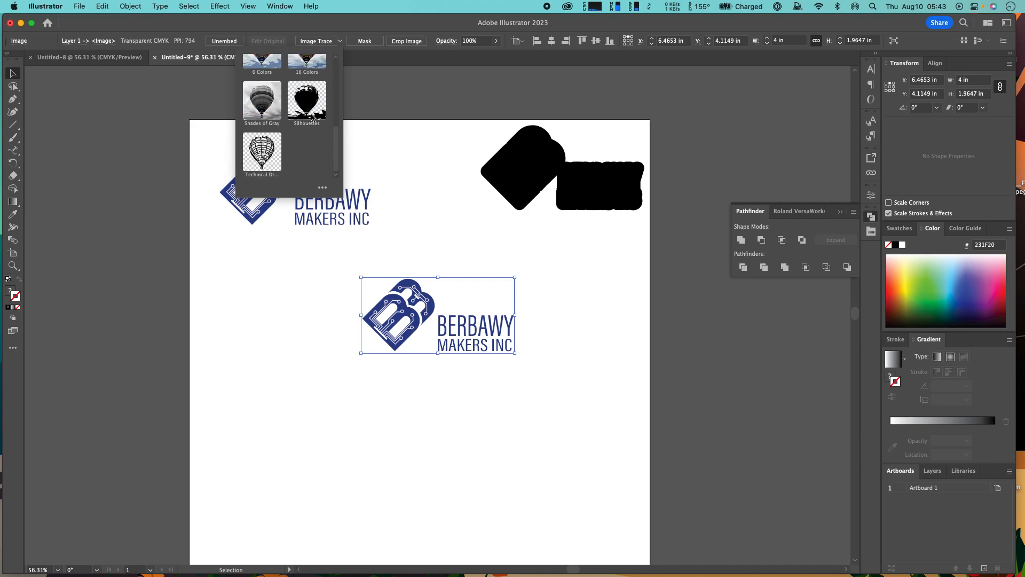
left_click(309, 104)
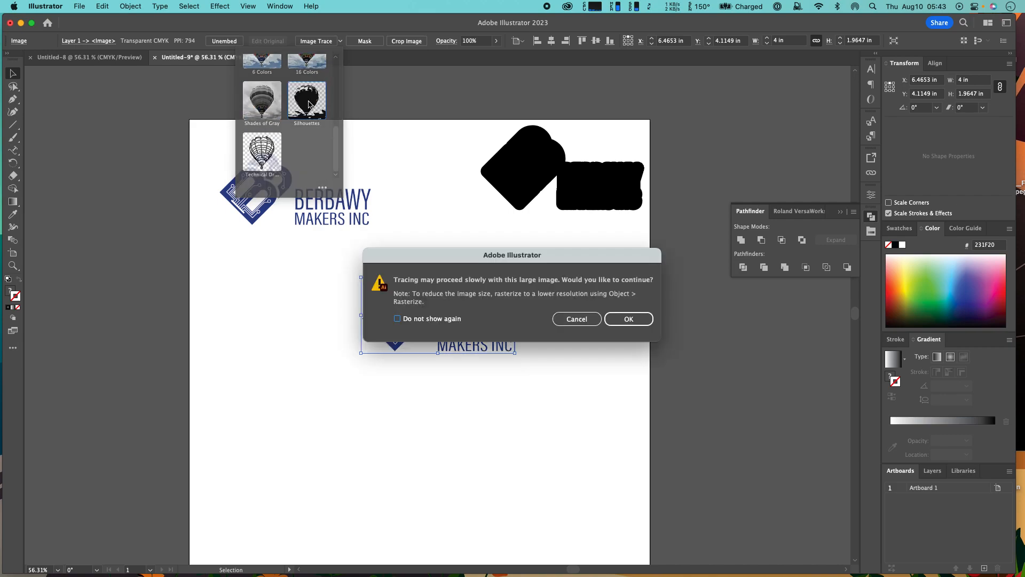
left_click(614, 319)
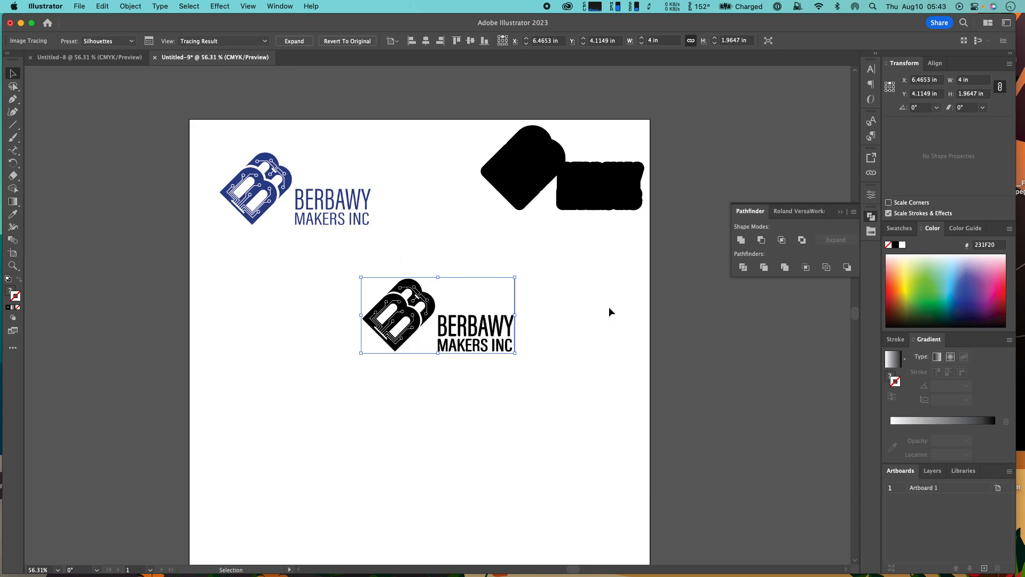
left_click(294, 41)
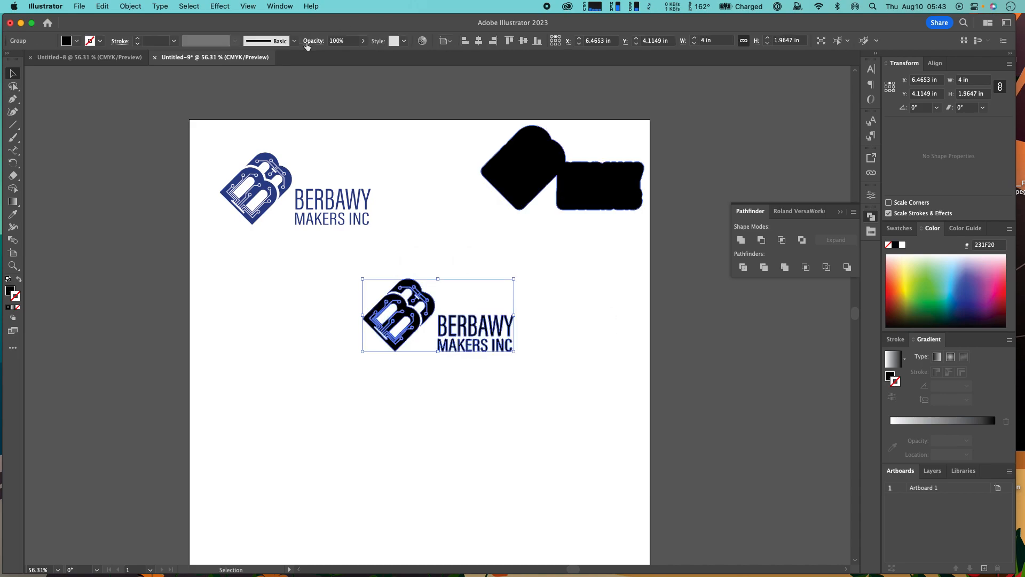
Step: Apply a 4 mm Offset Path to the second traced logo, with Miter joins and a miter limit of 4
left_click(138, 5)
mouse_move(178, 285)
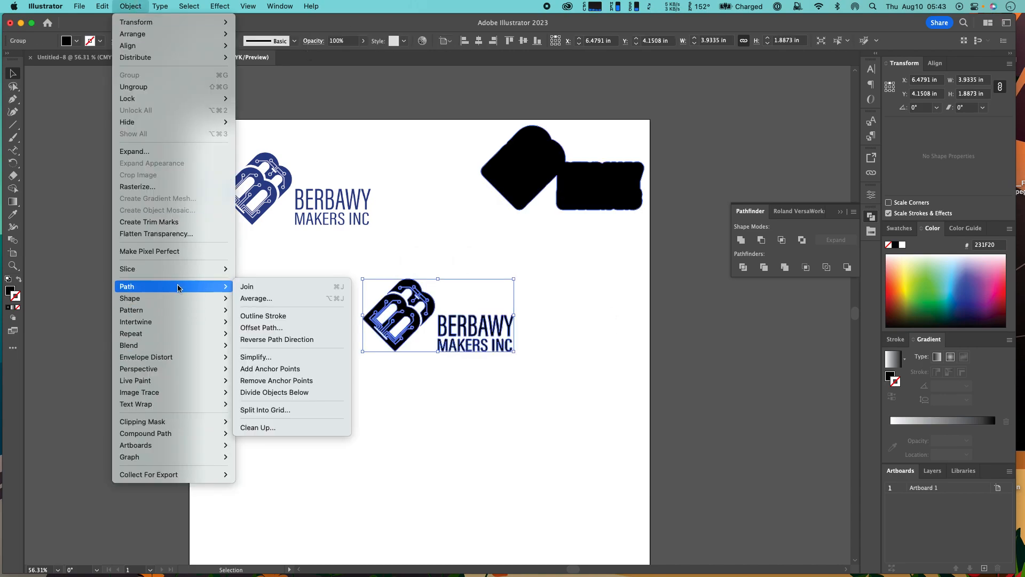
left_click(297, 327)
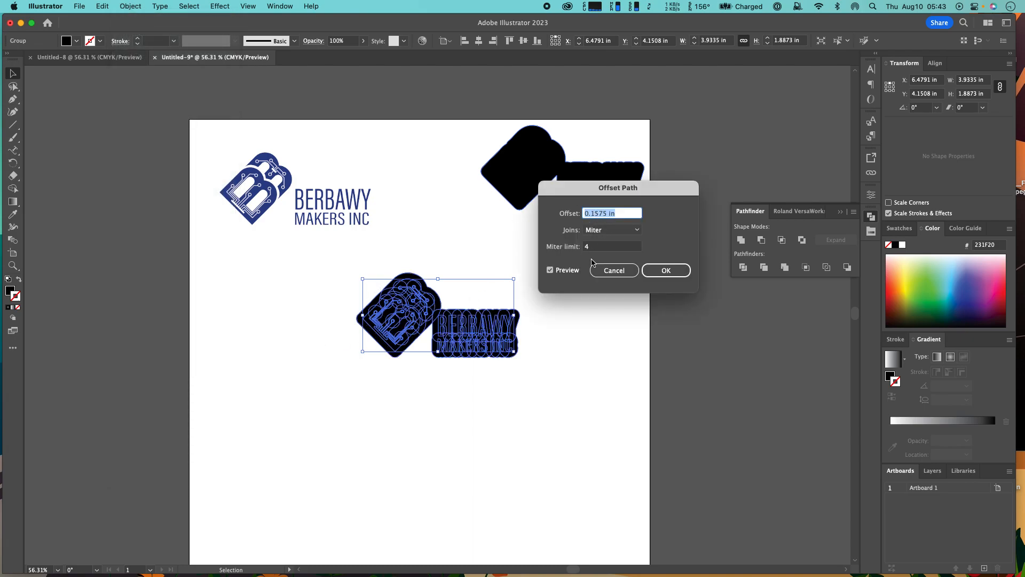
type("4mm")
key("Tab")
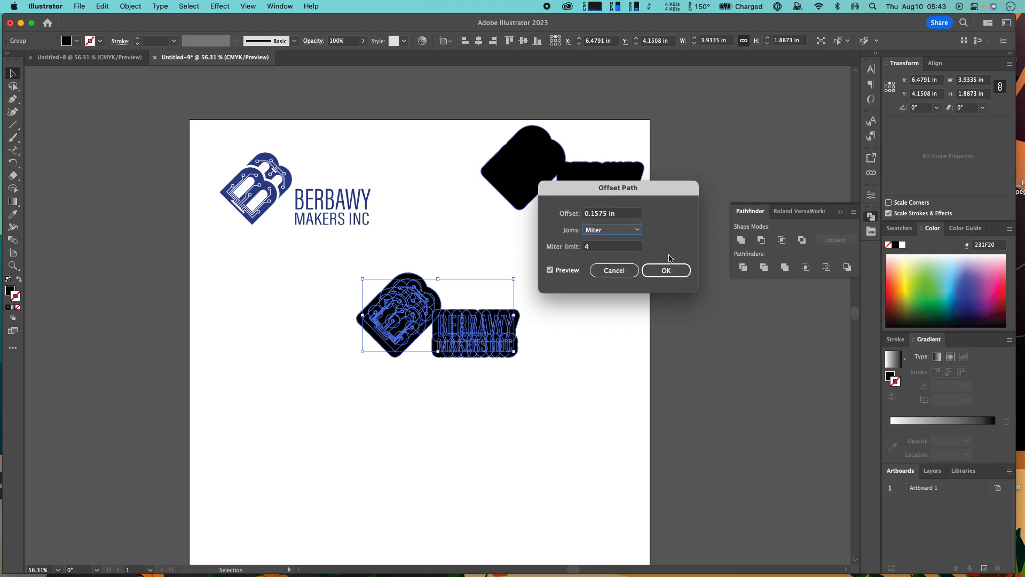
left_click(667, 271)
Step: Unite the second logo's whole group into a single shape and move it to about X 7.51 in, Y 2.97 in
left_click(613, 315)
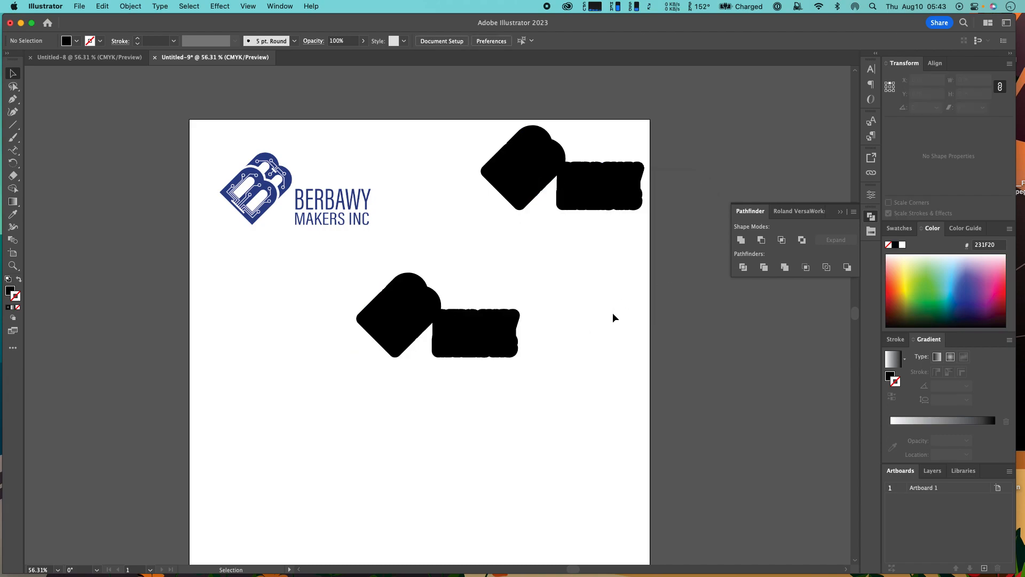
left_click(481, 344)
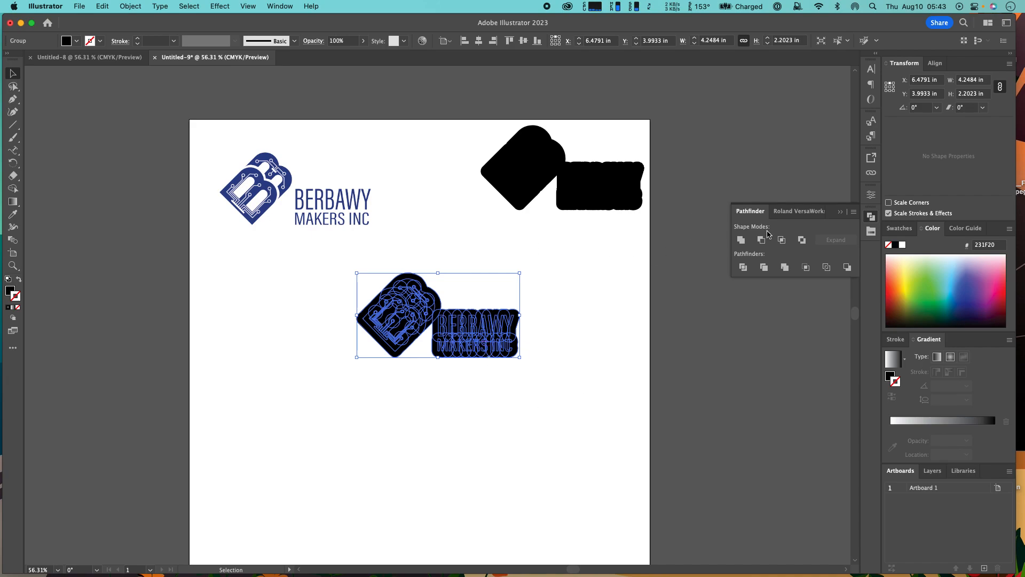
left_click(741, 240)
left_click(541, 352)
left_click(478, 348)
left_click_drag(454, 338, 493, 298)
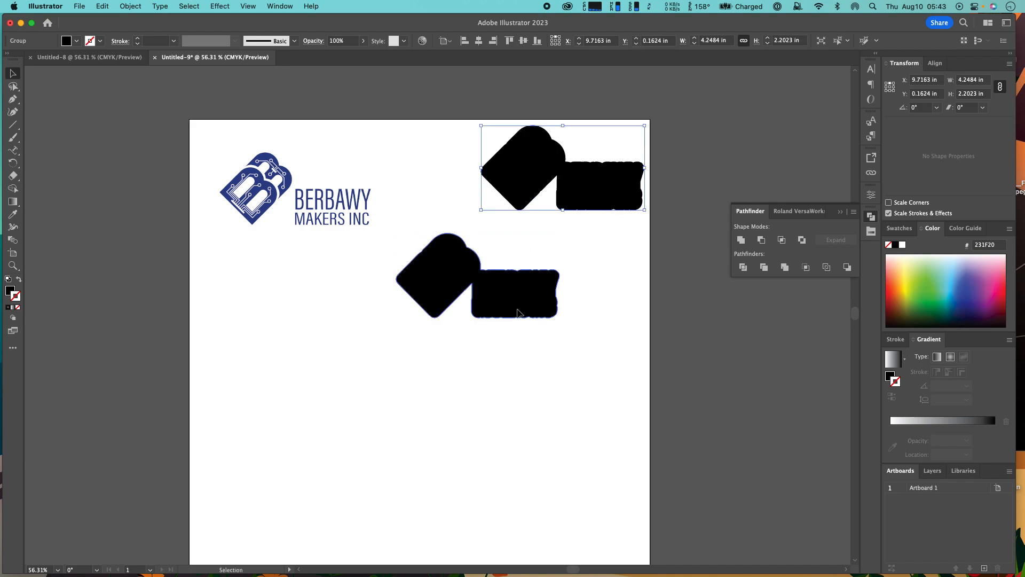
Step: Select the two black silhouettes in turn to compare the paths each one contains
left_click(522, 172)
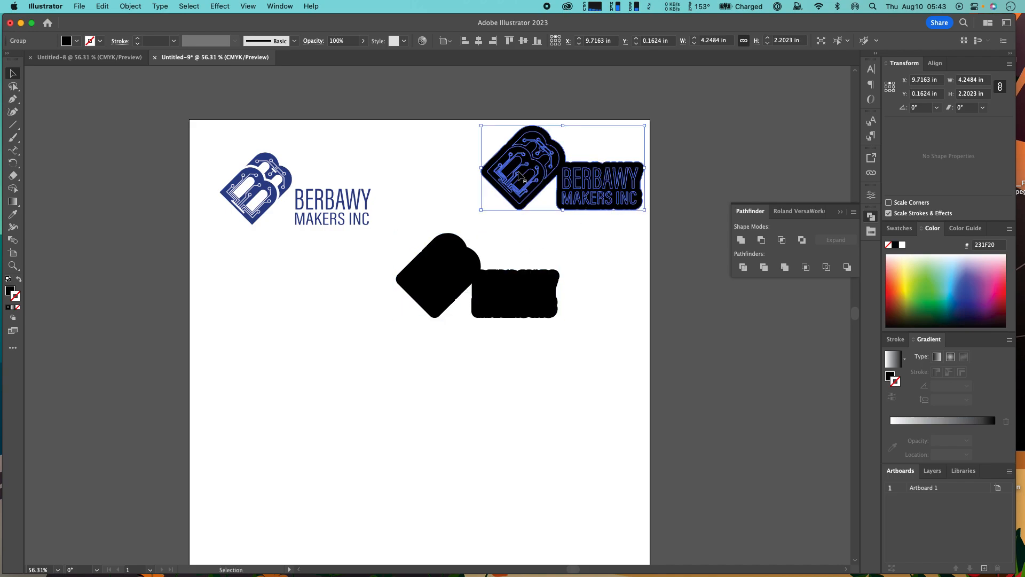
left_click(510, 295)
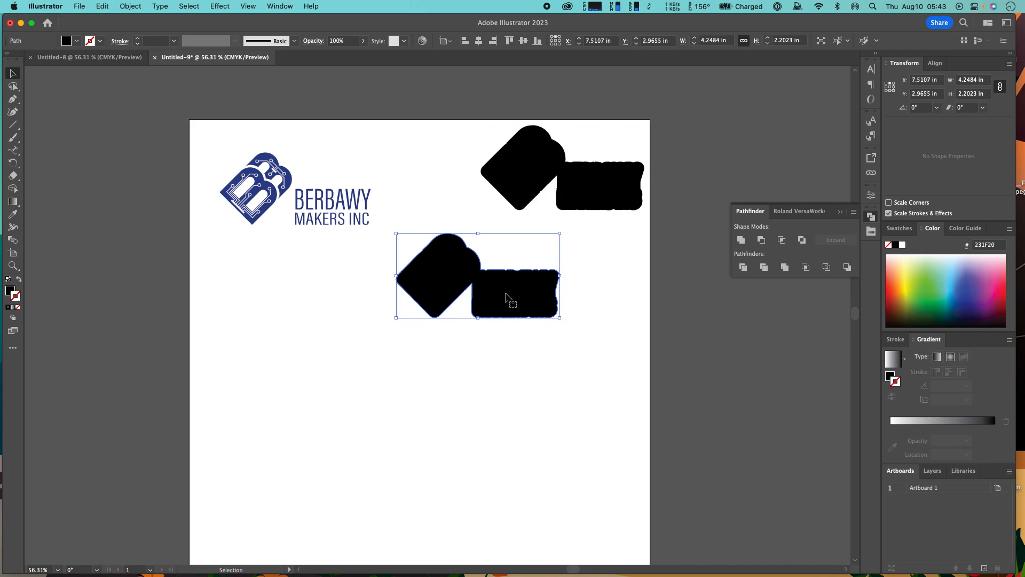
left_click(558, 162)
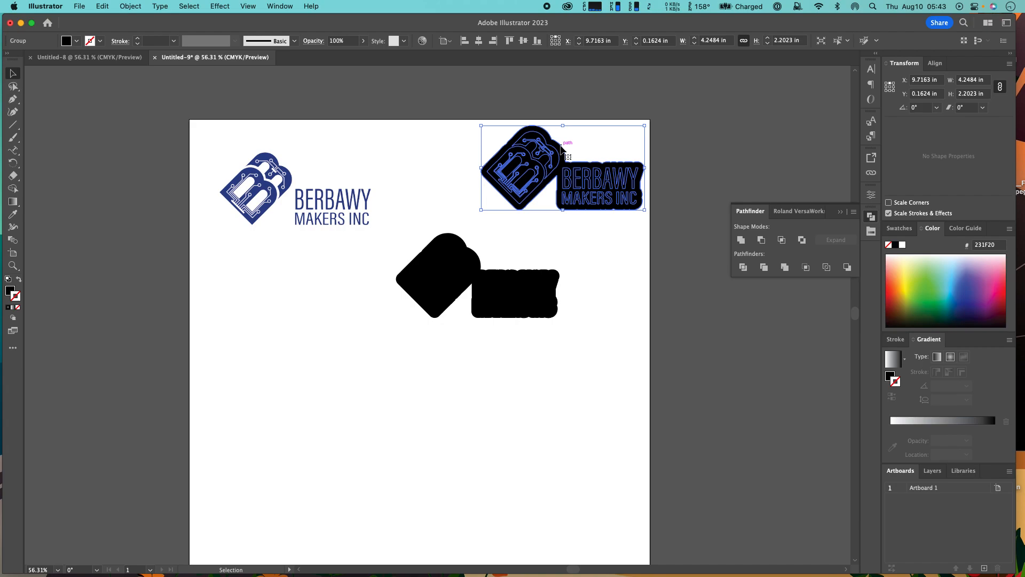
Step: Isolate the upper black logo's group, move its united silhouette off the traced artwork, and cut it out of the group
double_click(559, 144)
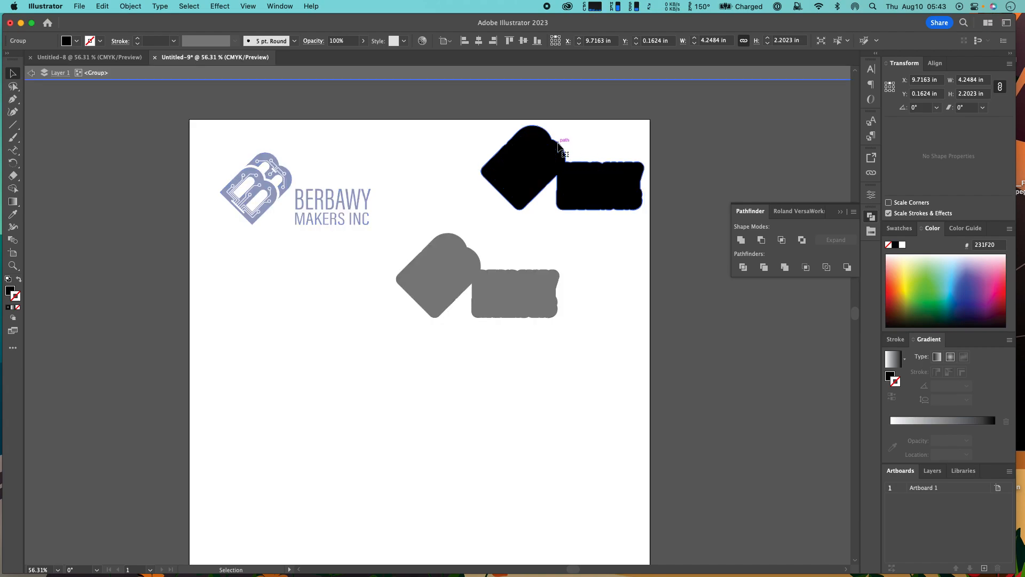
left_click_drag(558, 144, 671, 255)
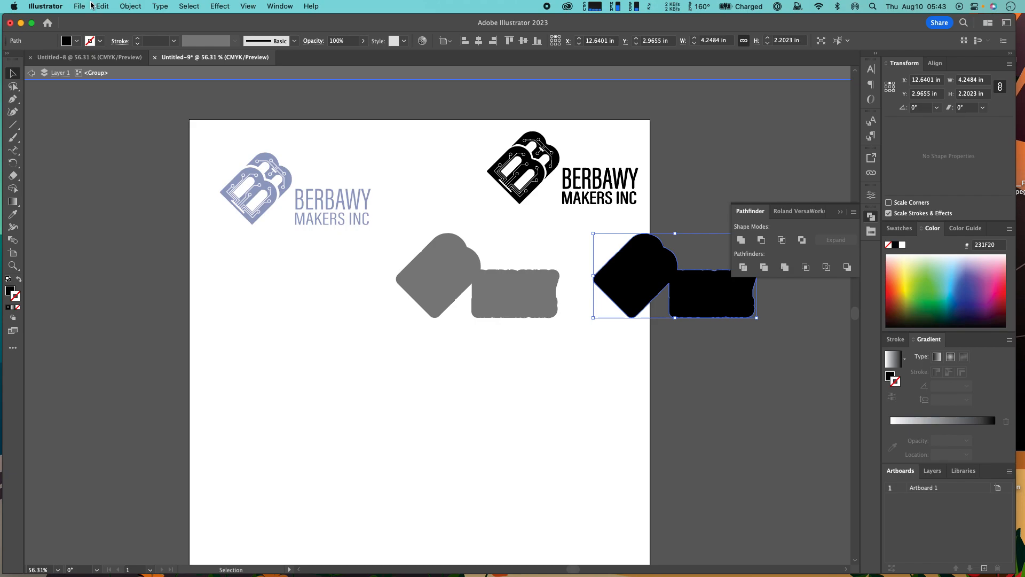
left_click(107, 6)
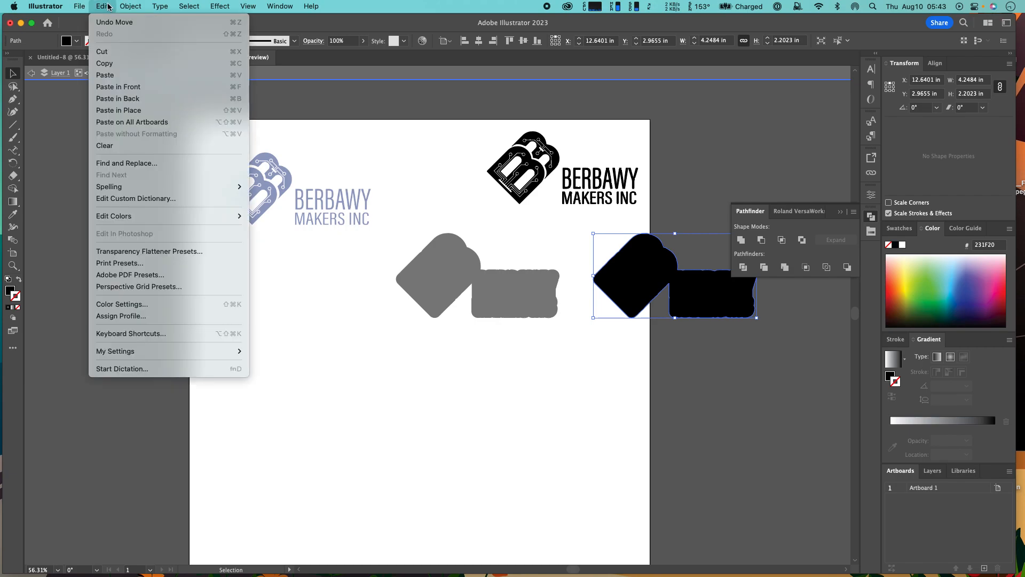
left_click(110, 54)
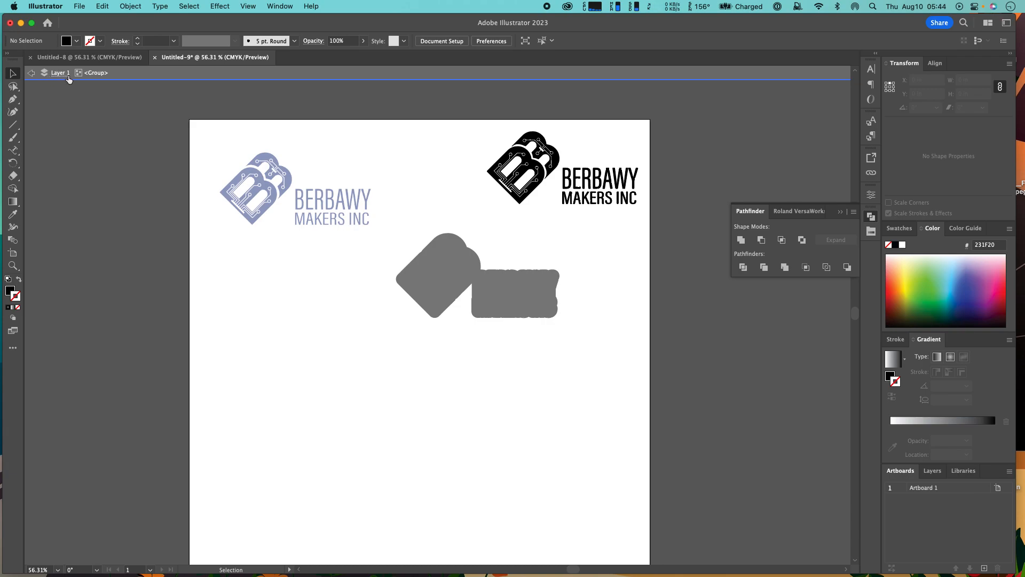
left_click(32, 73)
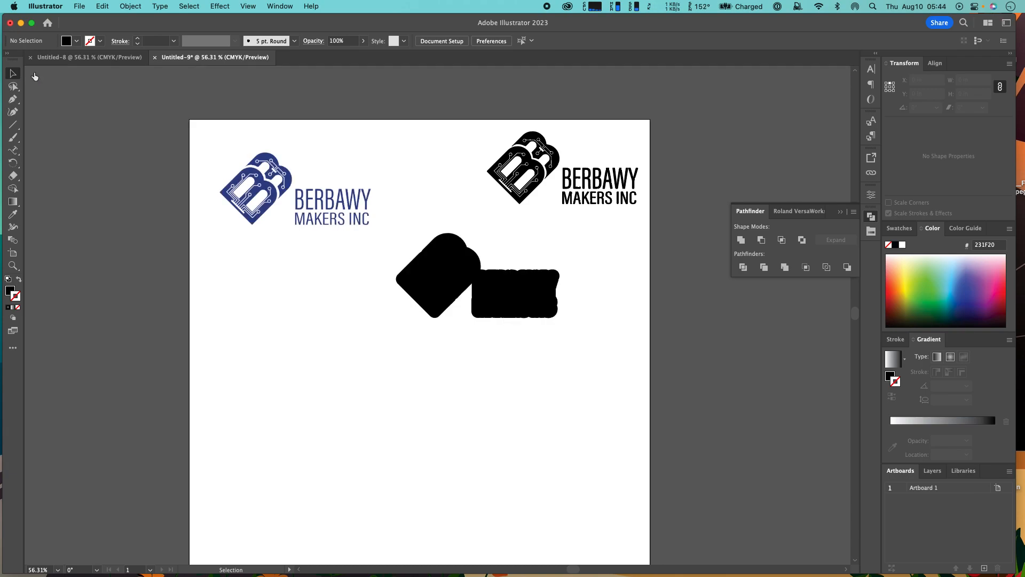
Step: Remove the leftover black traced logo and paste the cut silhouette at about X 9.04 in, Y 0.65 in
left_click(534, 168)
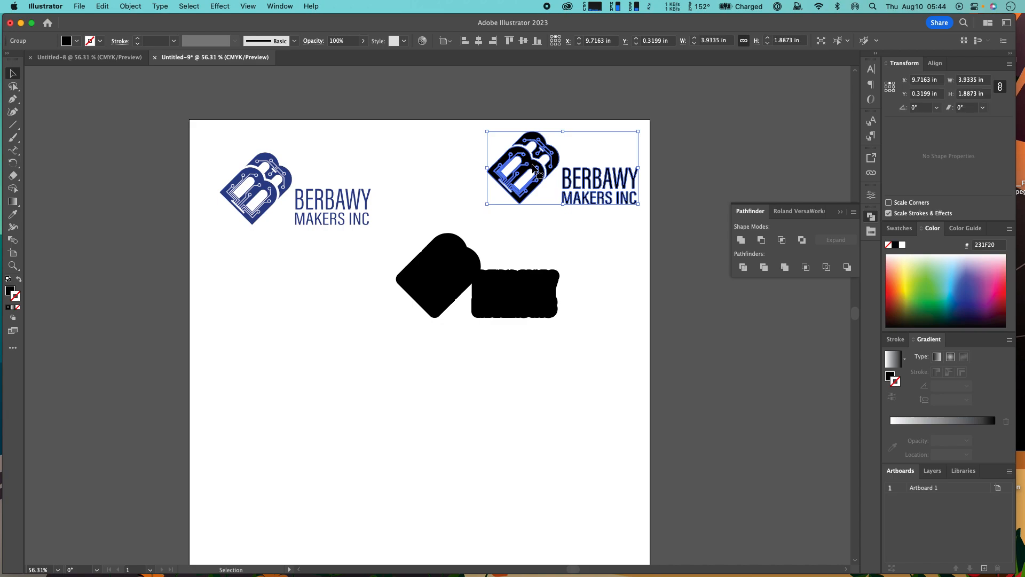
key("super+x")
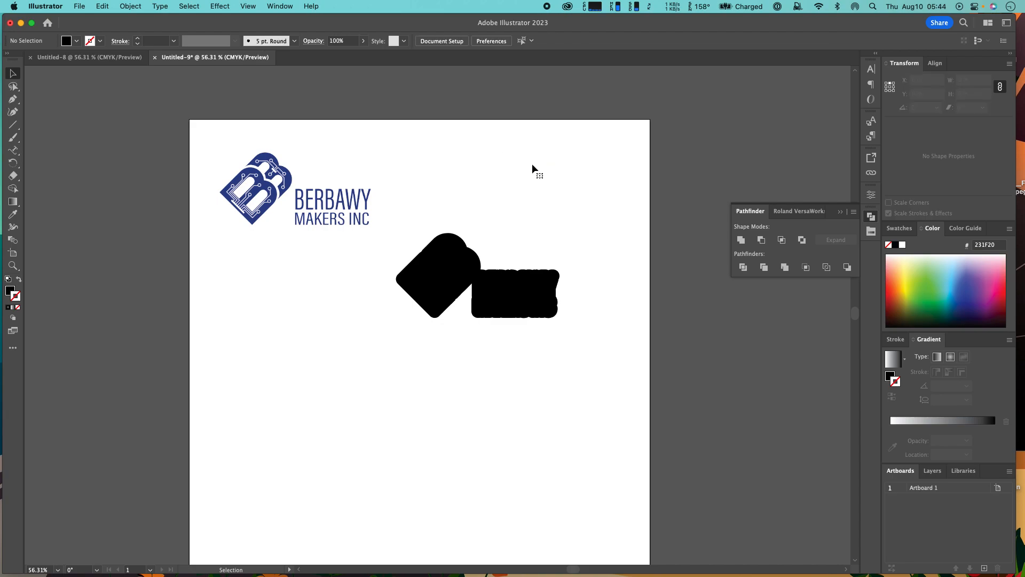
key("super+v")
left_click_drag(455, 339, 553, 210)
Step: Move the lower black silhouette beneath the blue logo, to about X 4.01 in, Y 3.41 in
left_click(519, 295)
left_click(560, 213)
left_click(528, 298)
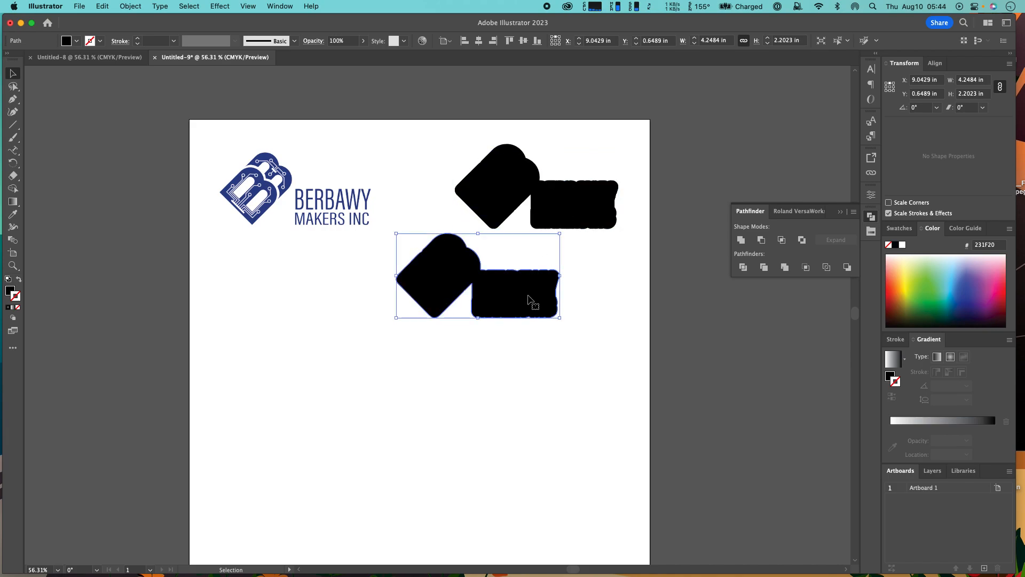
left_click_drag(513, 302, 562, 316)
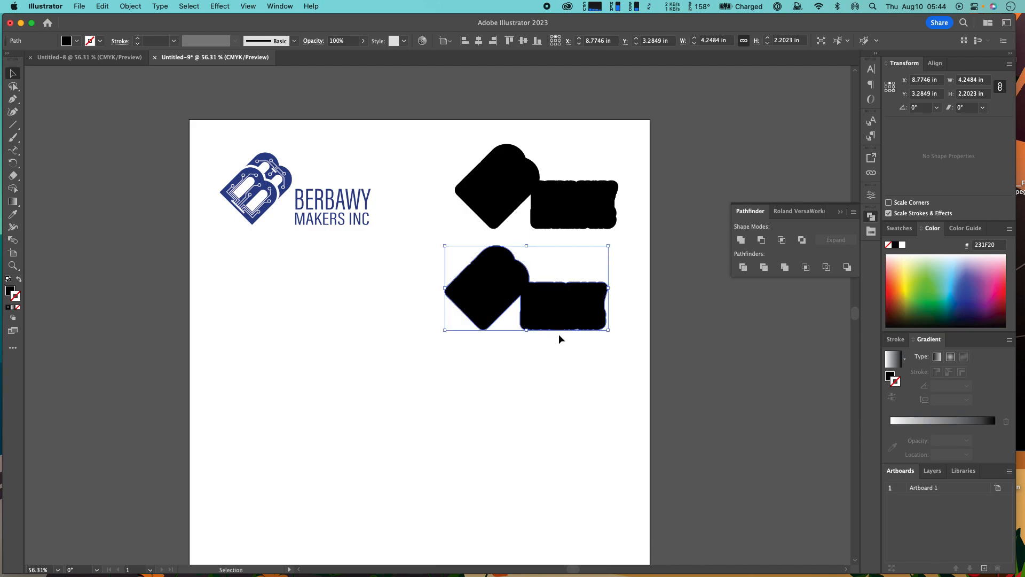
left_click(462, 335)
left_click_drag(508, 283, 325, 289)
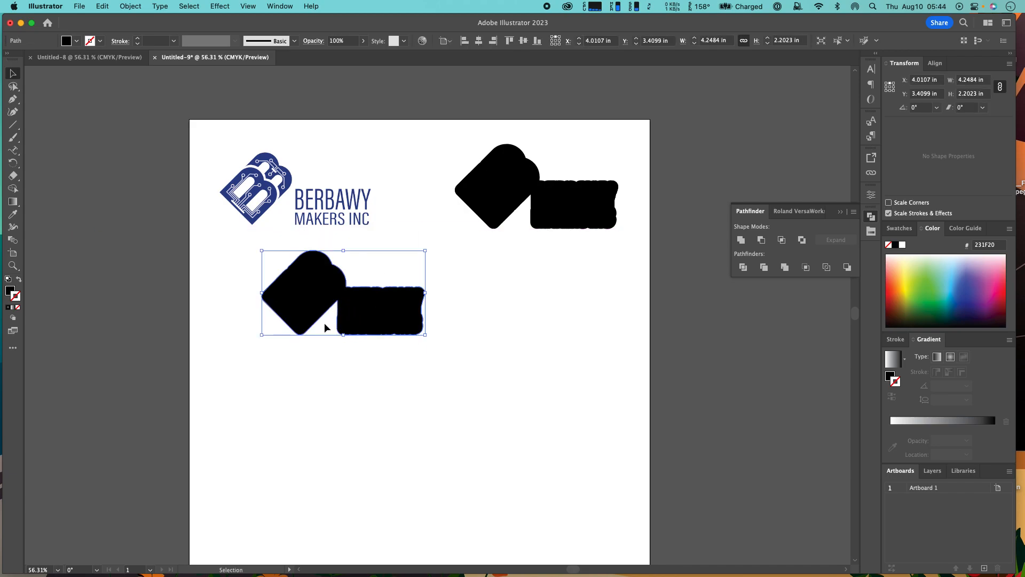
Step: Using Direct Selection, delete the inner corner anchor where the lower silhouette's diamond part meets its text block
scroll(325, 322, "up", 5)
scroll(325, 322, "up", 3)
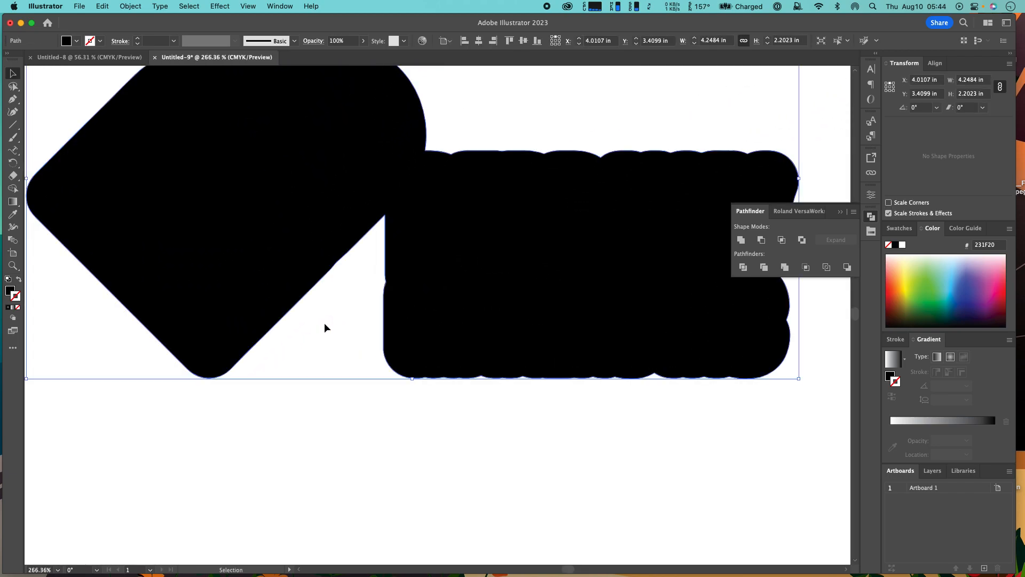
left_click(14, 87)
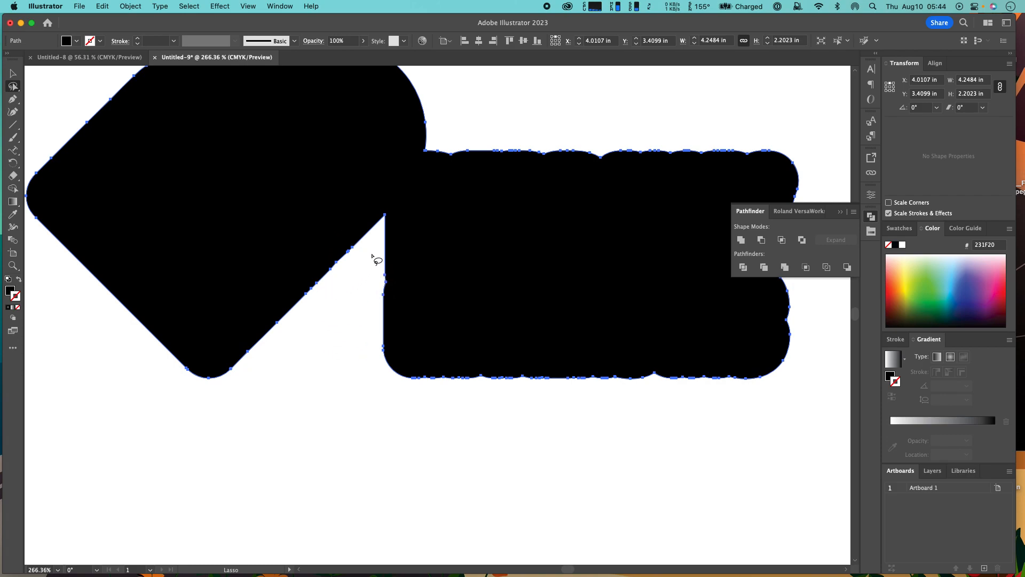
left_click(386, 215)
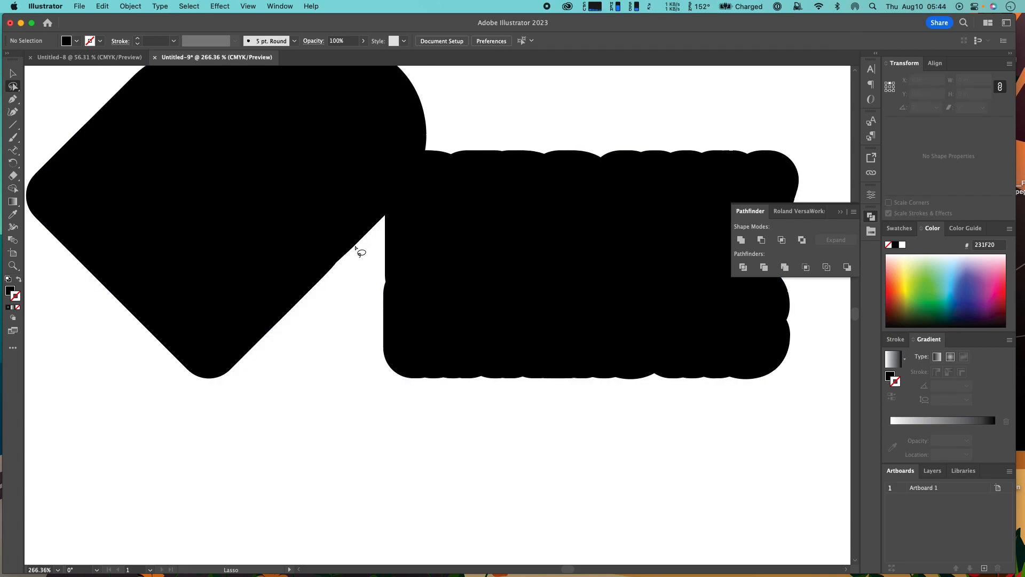
left_click(14, 85)
left_click(18, 86)
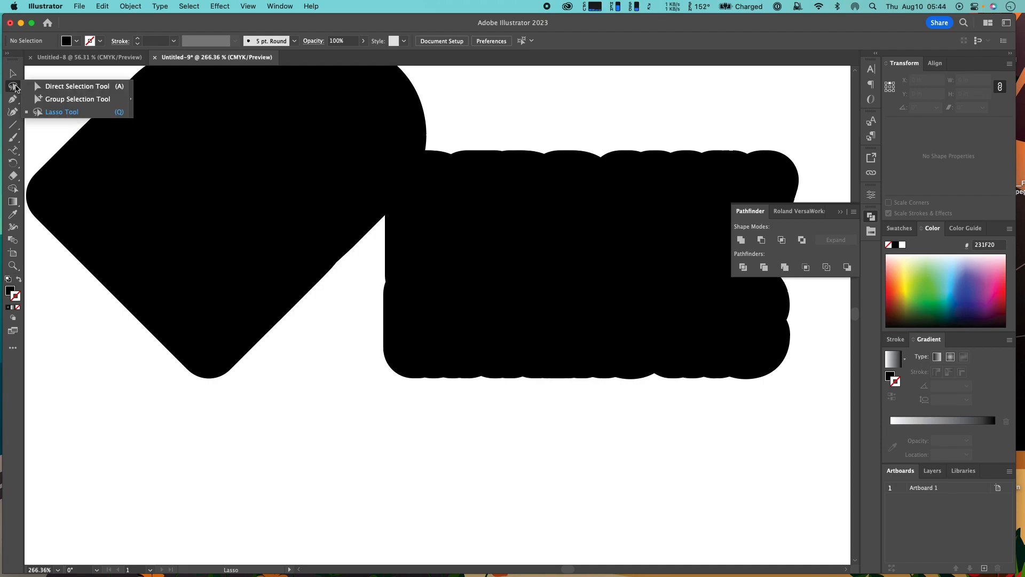
left_click(46, 86)
left_click(335, 171)
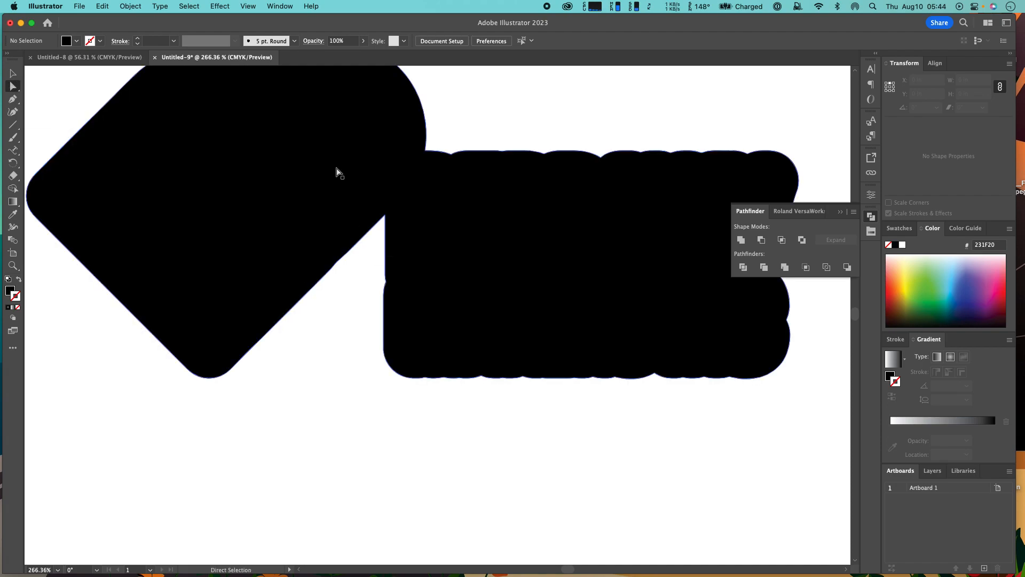
left_click(385, 215)
left_click_drag(385, 214, 348, 250)
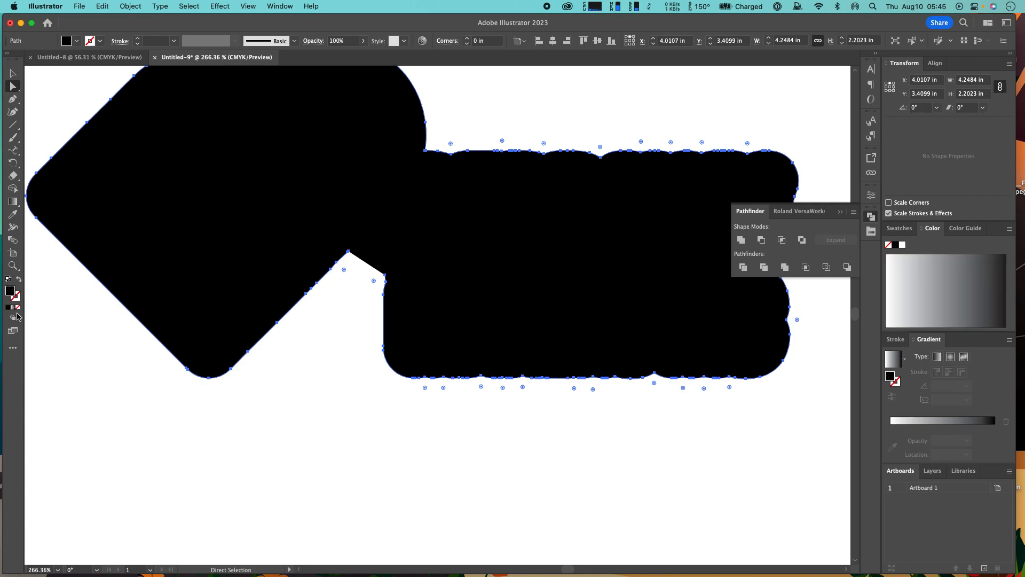
Step: Turn the lower silhouette into an unfilled black 1 pt outline and delete the notch segments between the diamond and the text block
left_click(18, 307)
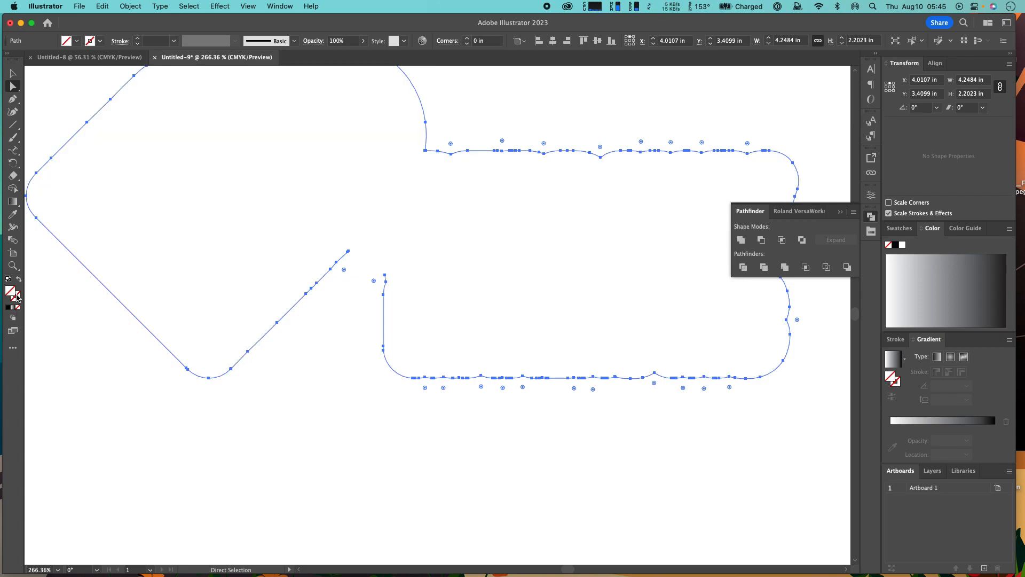
left_click(8, 308)
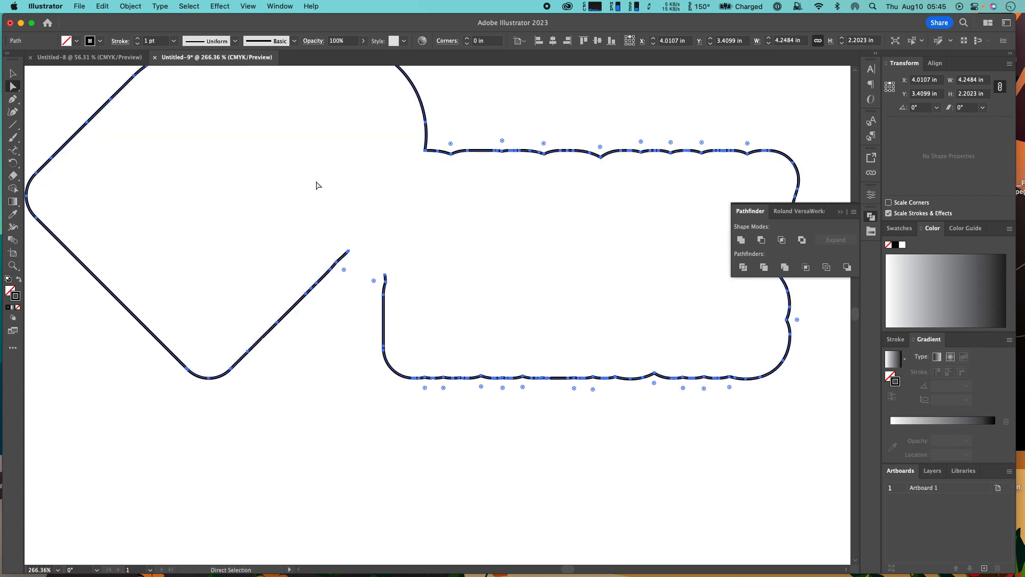
left_click_drag(199, 196, 452, 358)
key("Delete")
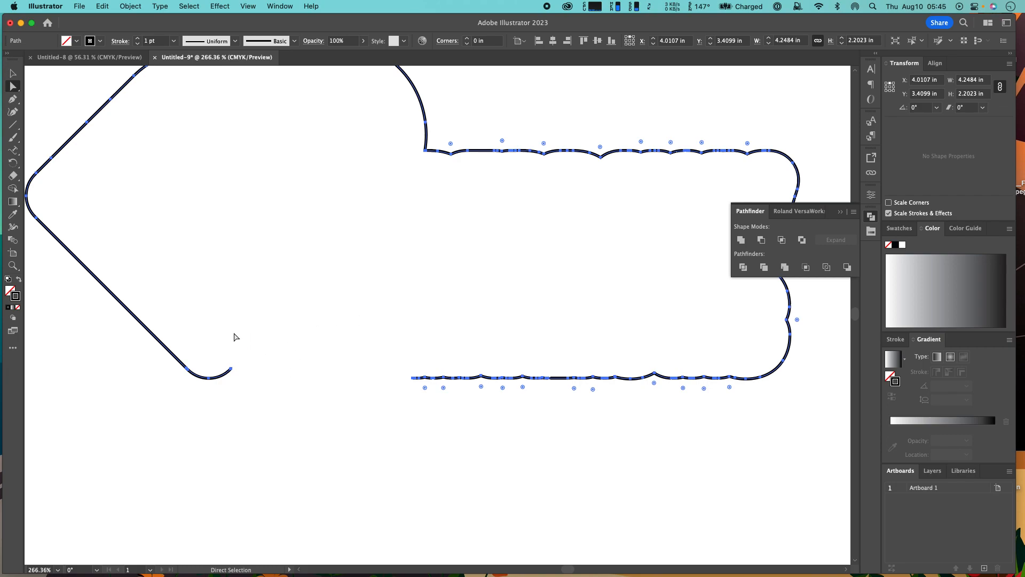
left_click(233, 372)
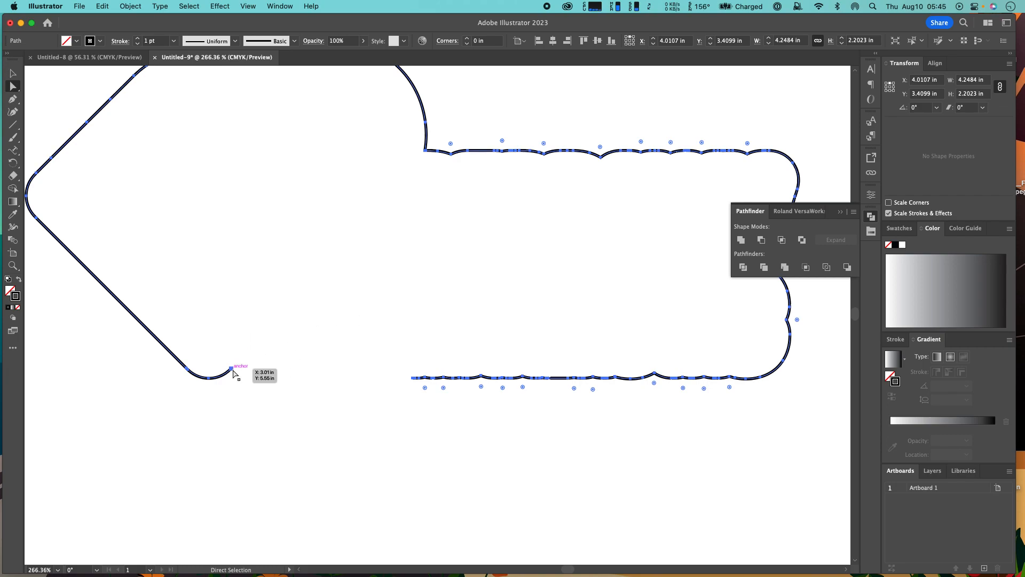
key("super+z")
key("Delete")
key("super+z")
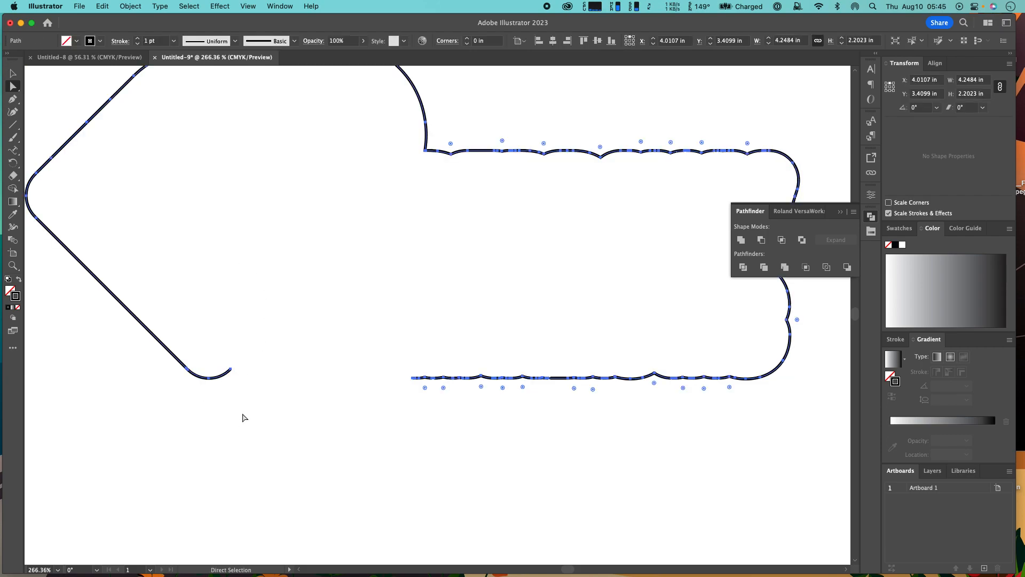
Step: Delete the curved end segment at the diamond's bottom tip and the stray anchor point it leaves behind
left_click(223, 375)
key("Delete")
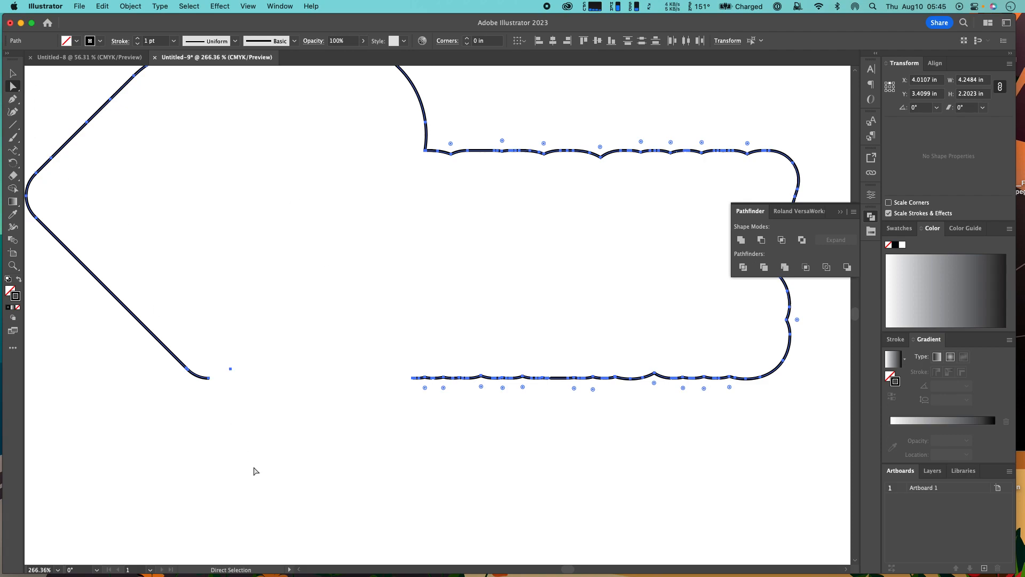
left_click_drag(223, 350, 245, 386)
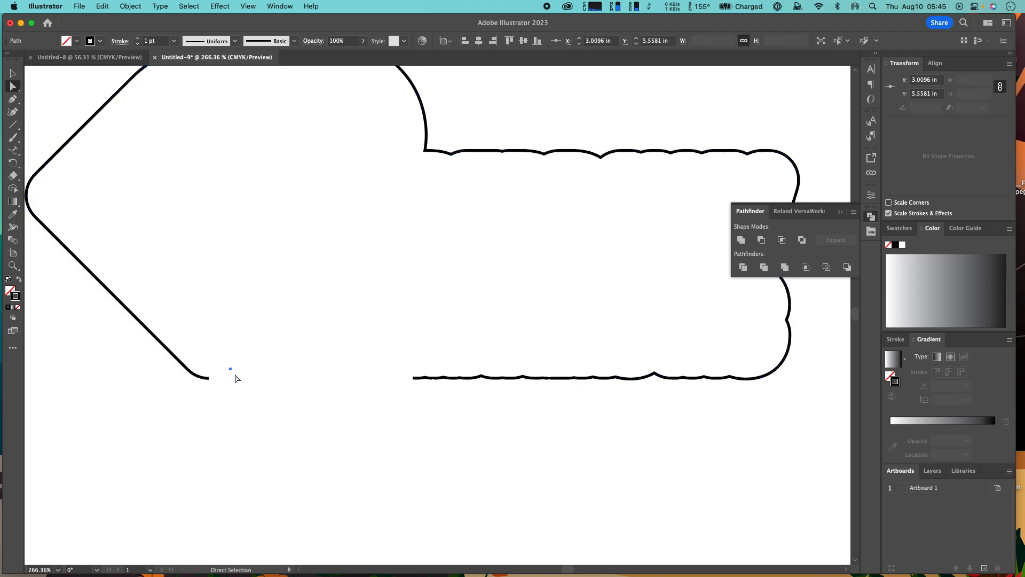
key("Delete")
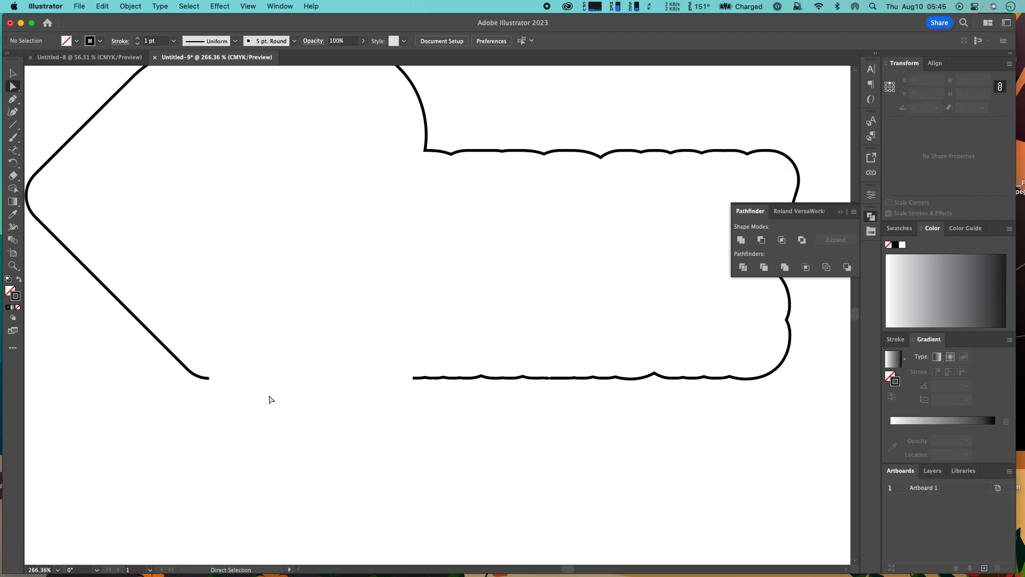
Step: Bridge the gap in the outline's bottom edge with a straight Pen segment from the diamond's tip to the text block
left_click(13, 111)
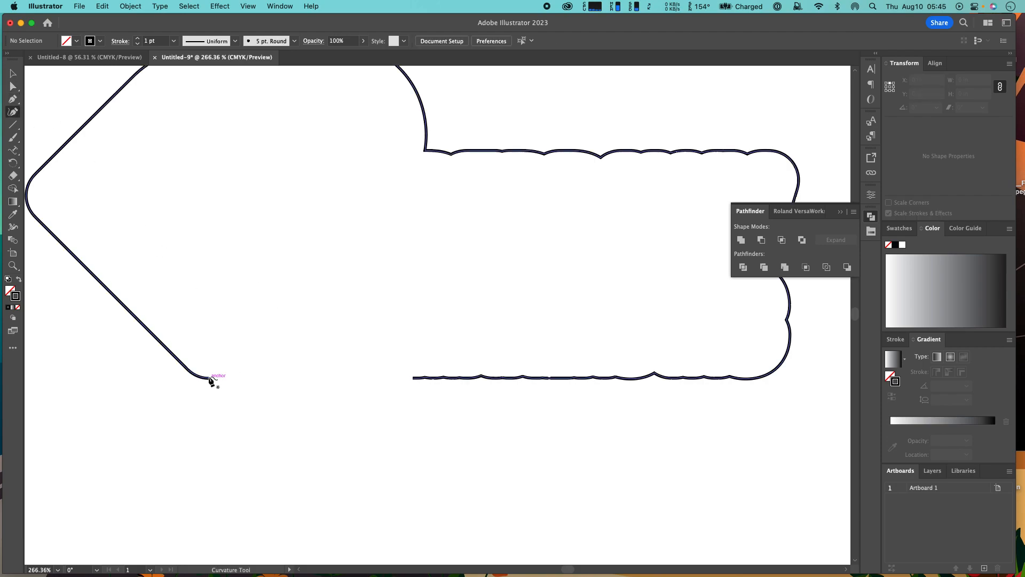
left_click(13, 98)
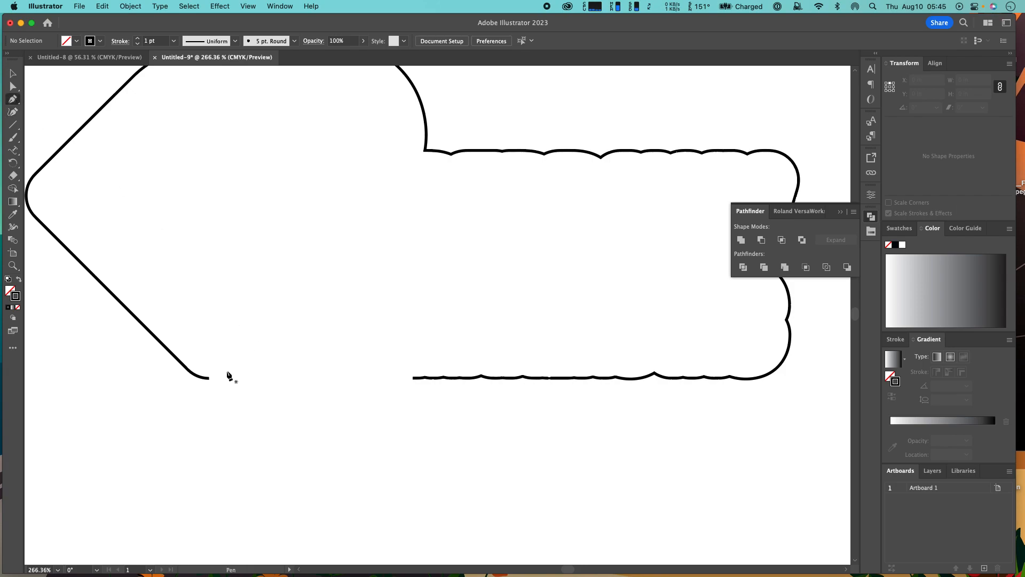
left_click(209, 378)
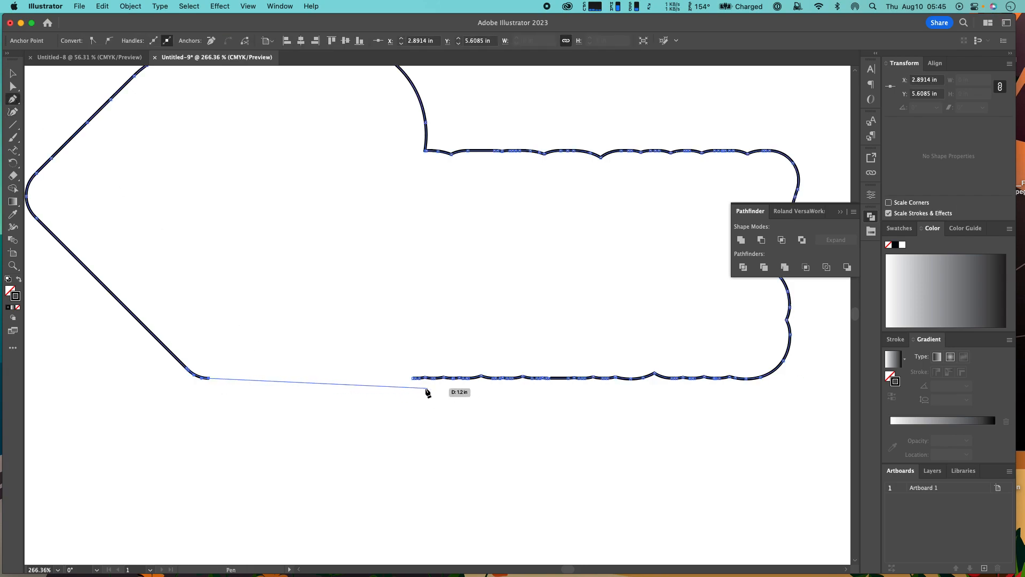
scroll(412, 381, "up", 10)
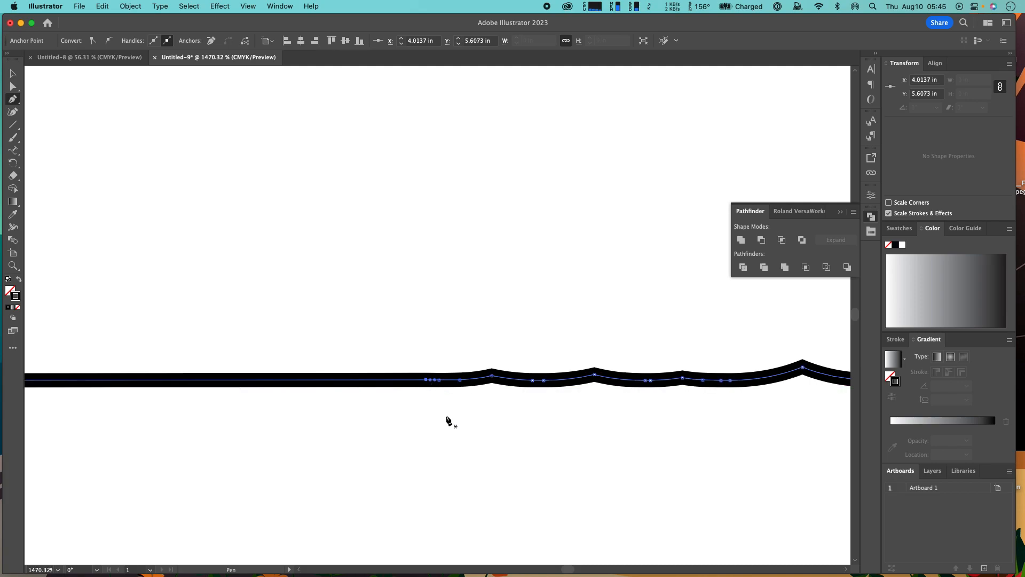
scroll(447, 419, "down", 10)
scroll(447, 419, "down", 5)
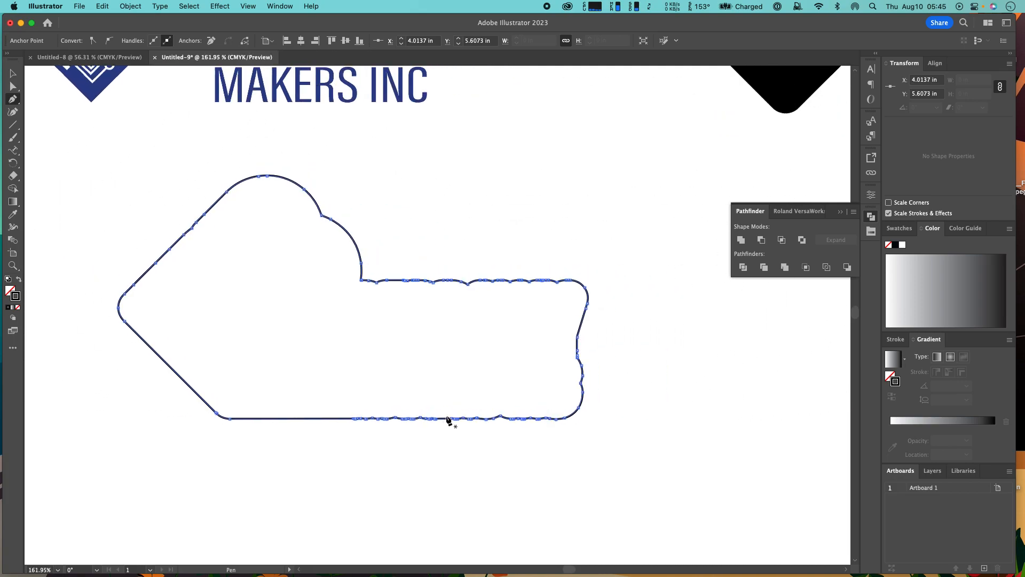
Step: Select the blue logo together with the outline and align both on their horizontal and vertical centers
left_click(13, 73)
left_click(589, 378)
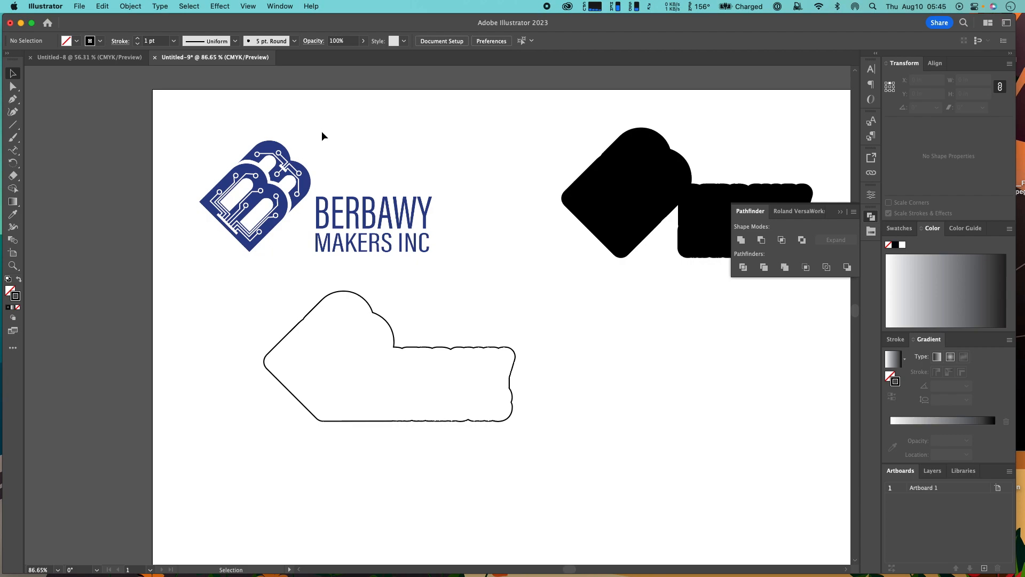
left_click_drag(322, 132, 419, 379)
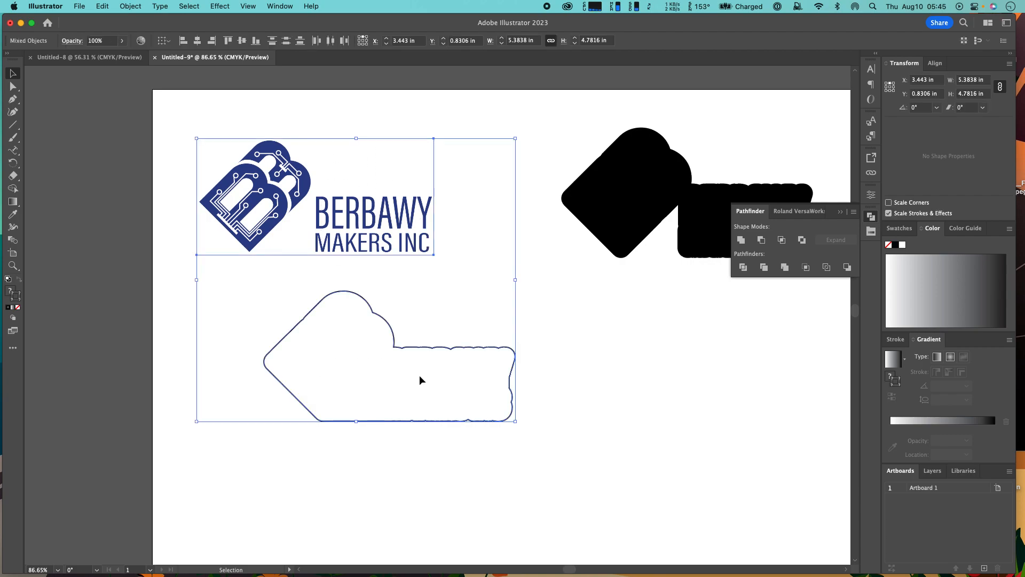
left_click(197, 41)
left_click(243, 45)
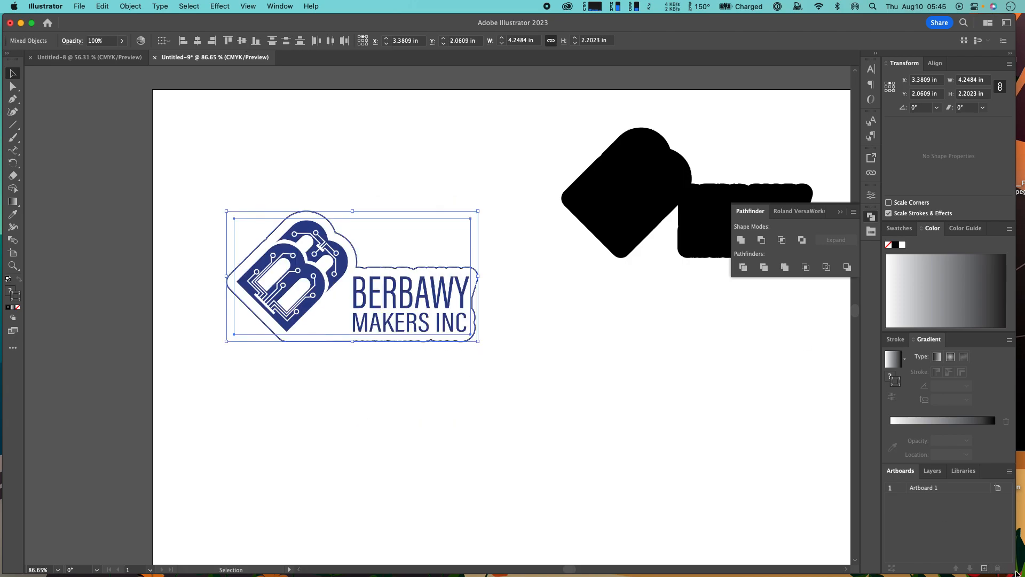
Step: Shrink the application window to check where the align options collapse to, and enlarge the window again
left_click_drag(1013, 570, 707, 447)
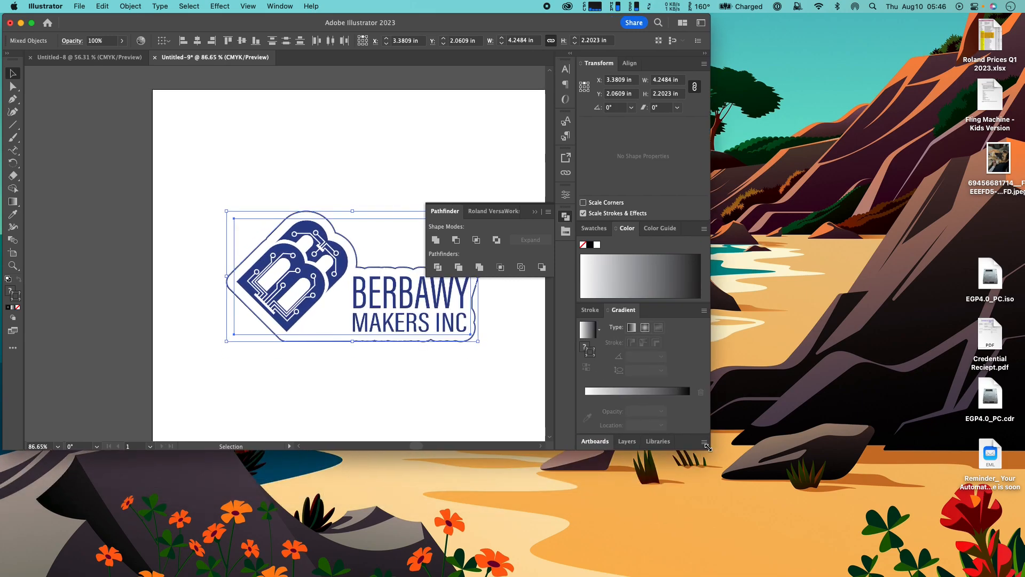
scroll(445, 160, "right", 5)
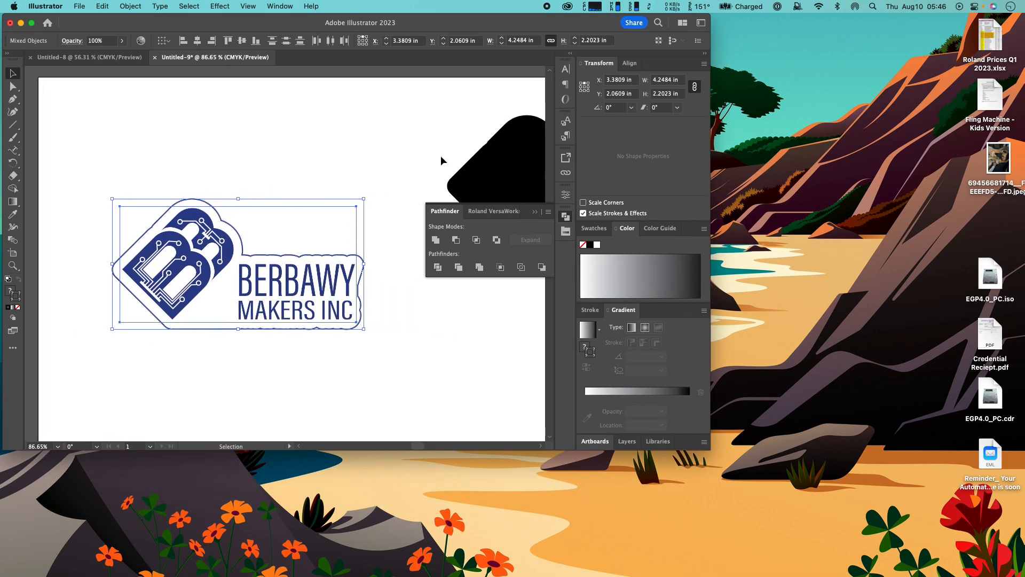
scroll(441, 160, "right", 1)
right_click(441, 160)
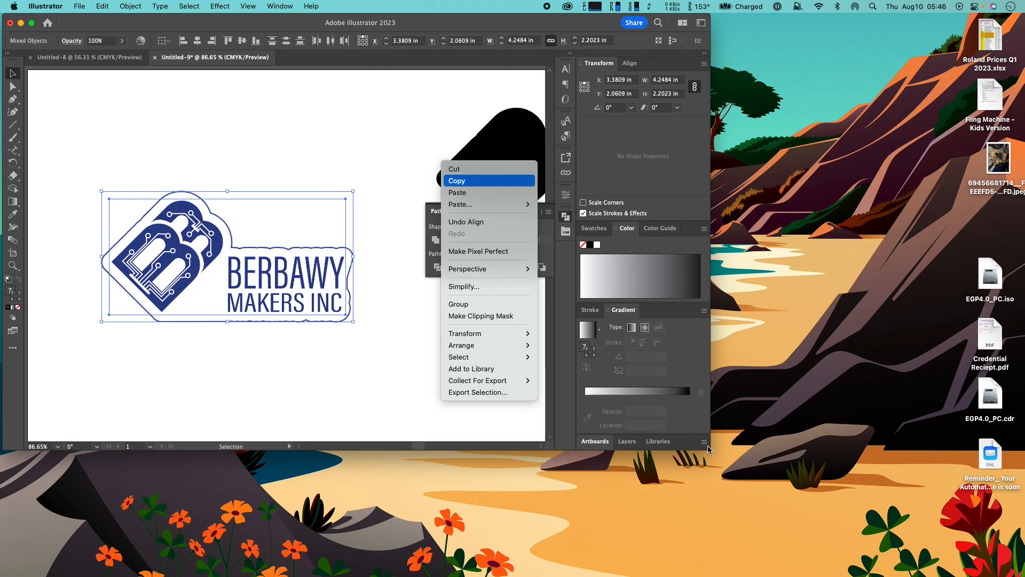
left_click(389, 355)
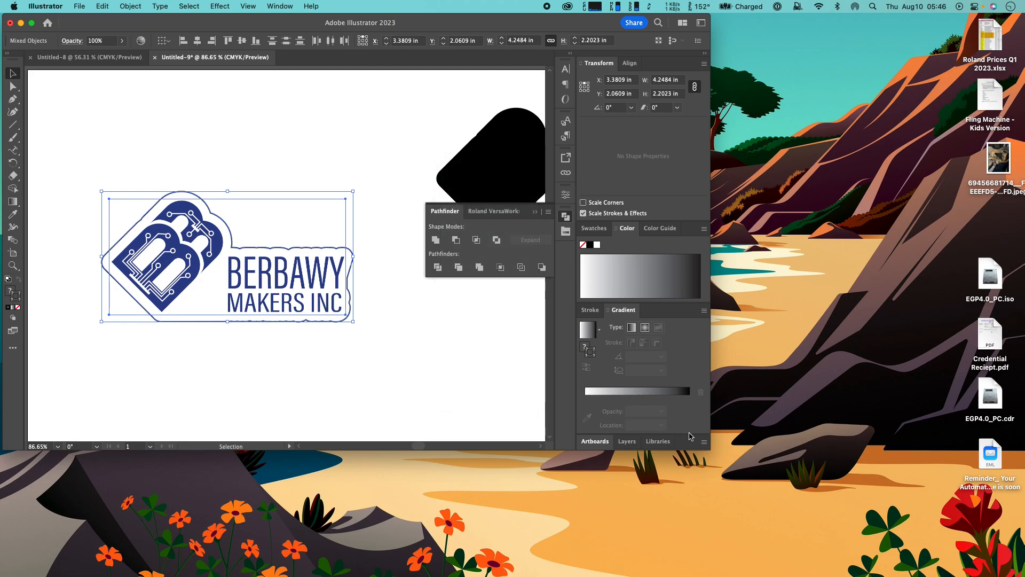
left_click_drag(709, 450, 439, 391)
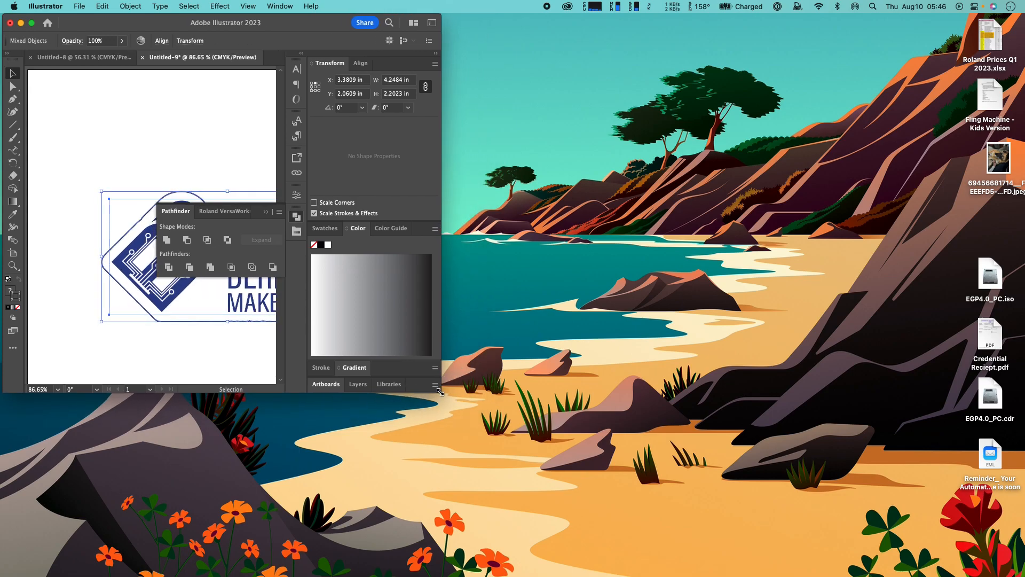
left_click(162, 41)
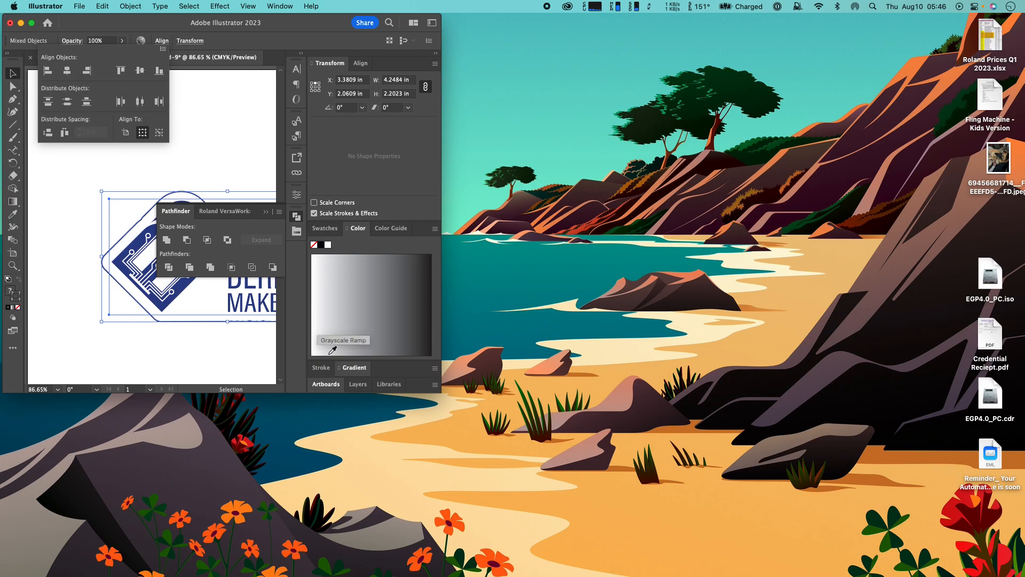
left_click(442, 394)
left_click_drag(442, 393, 1011, 575)
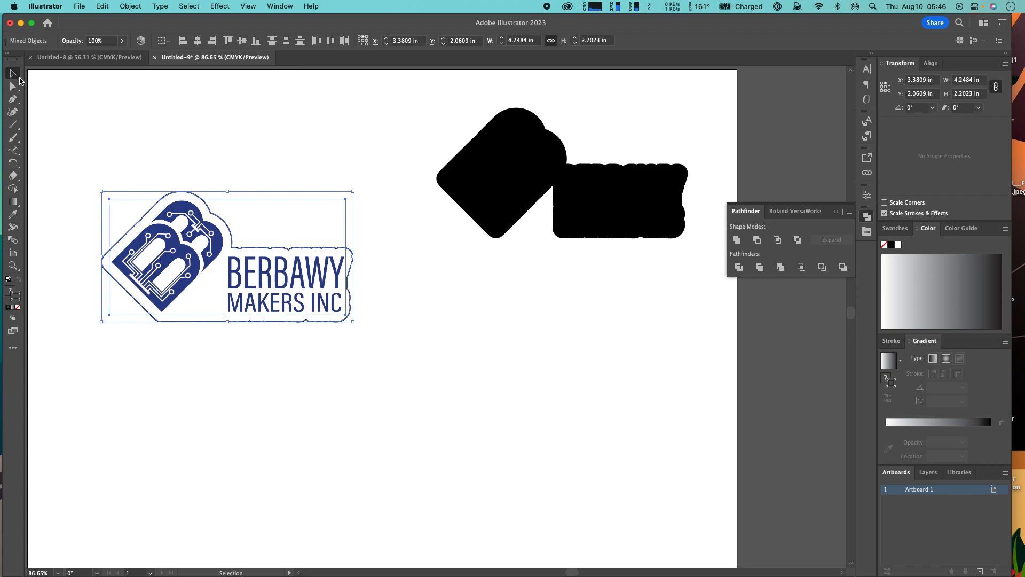
Step: Select the black outline around the logo and load the Roland VersaWorks.ai swatch library, searching this Mac for "roland versa work"
left_click(425, 372)
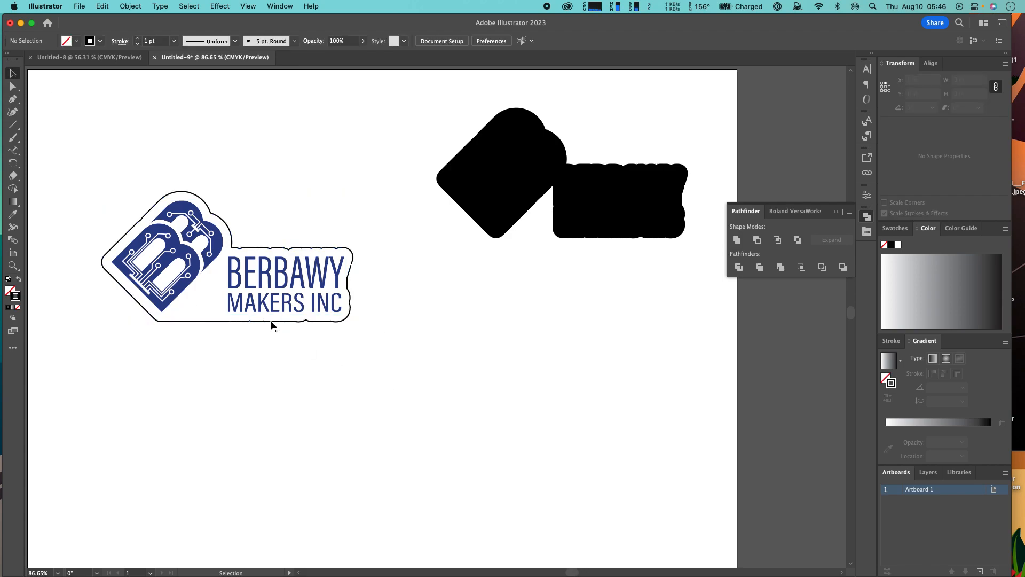
left_click(298, 323)
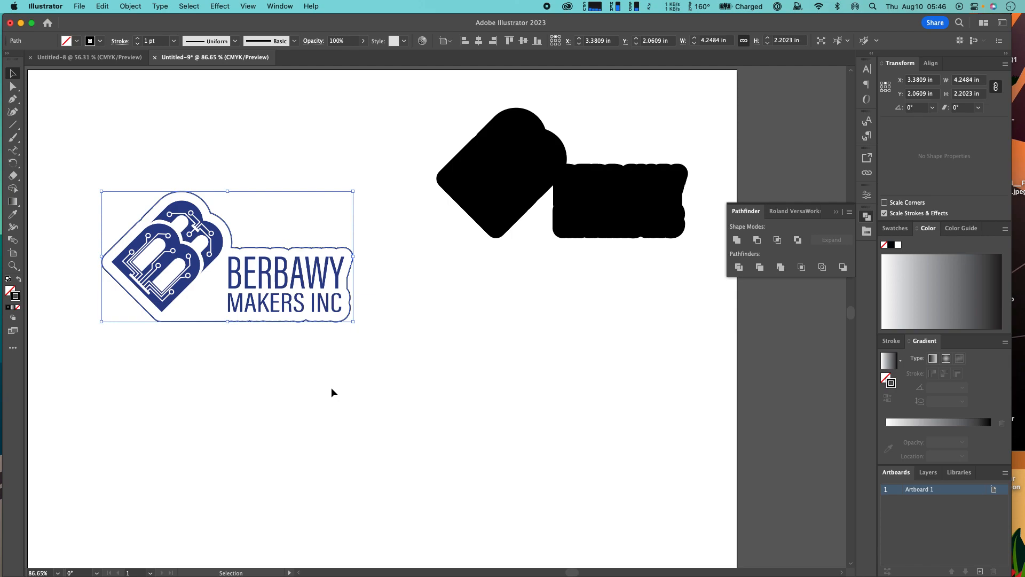
left_click(836, 212)
left_click(898, 227)
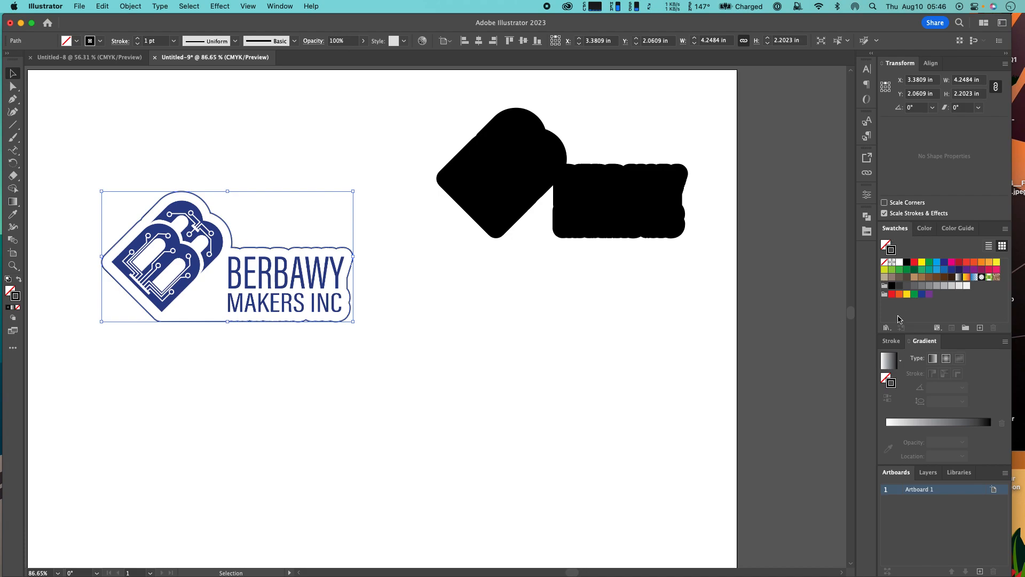
left_click(888, 328)
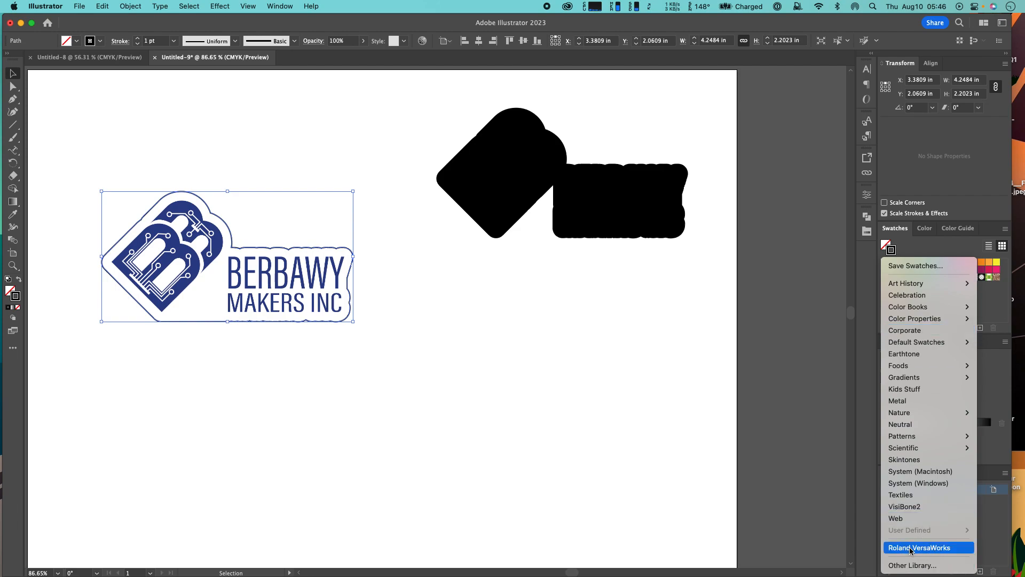
left_click(912, 565)
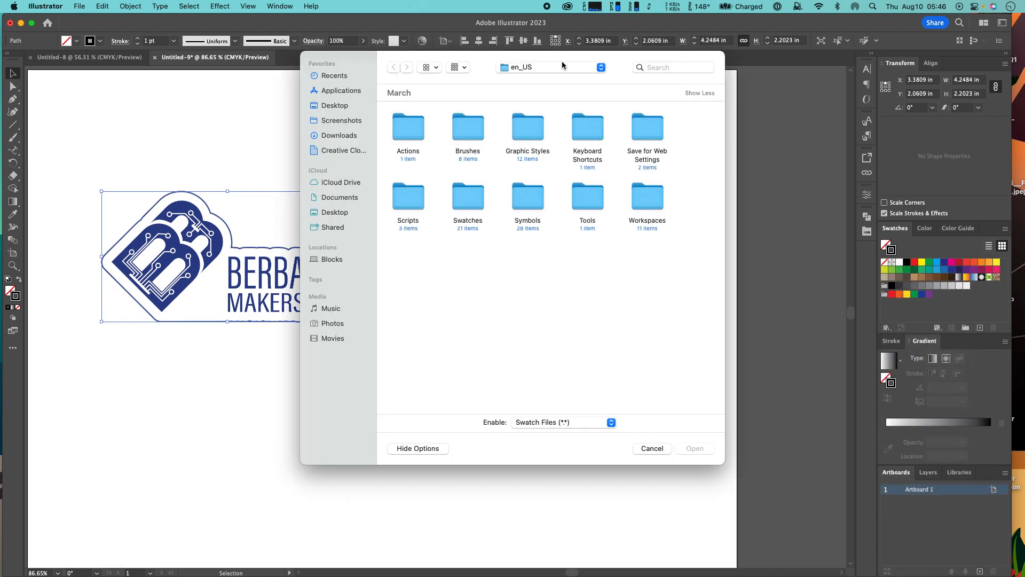
left_click(666, 65)
type("roland versa")
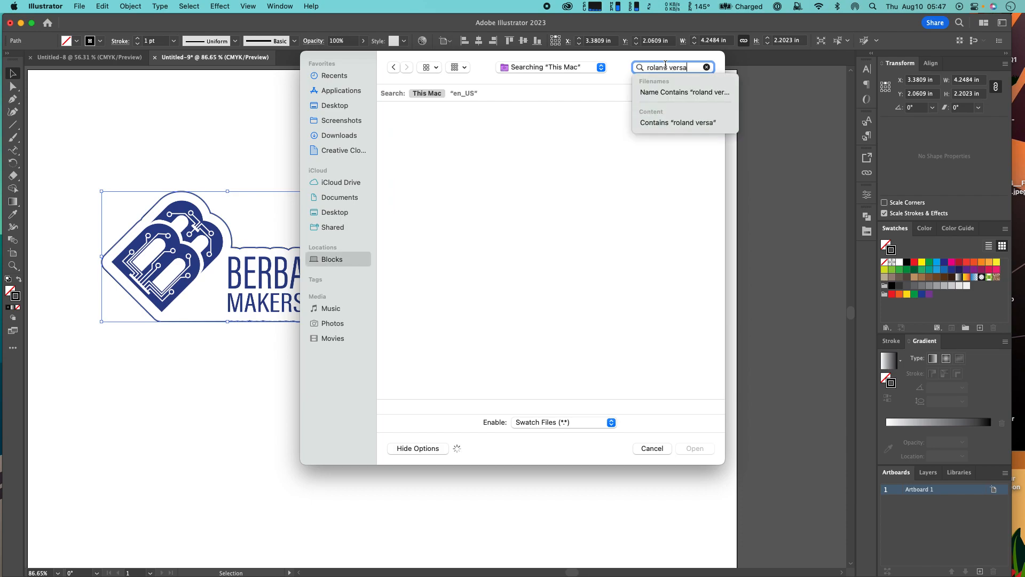
type(" worlks")
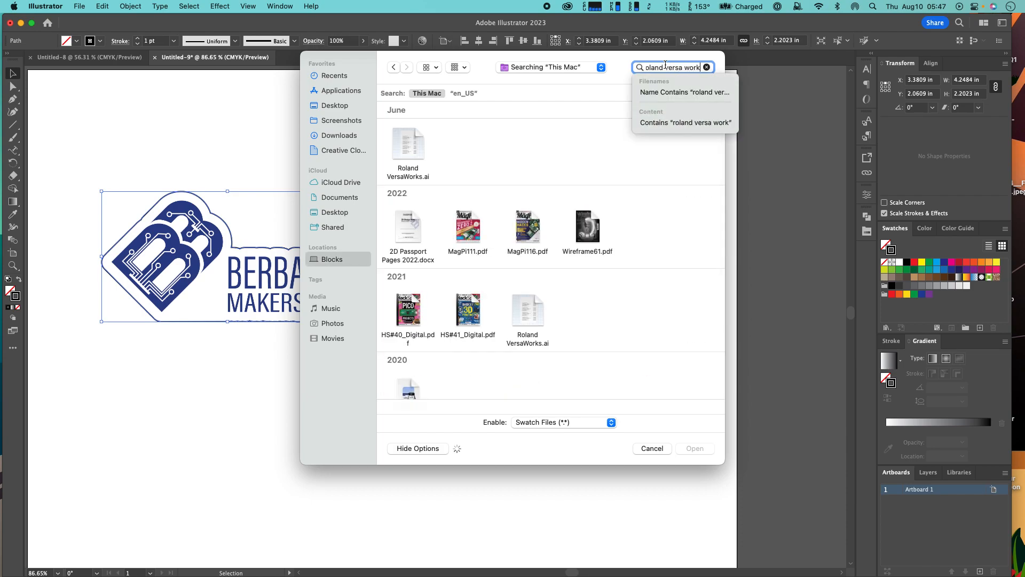
left_click(409, 152)
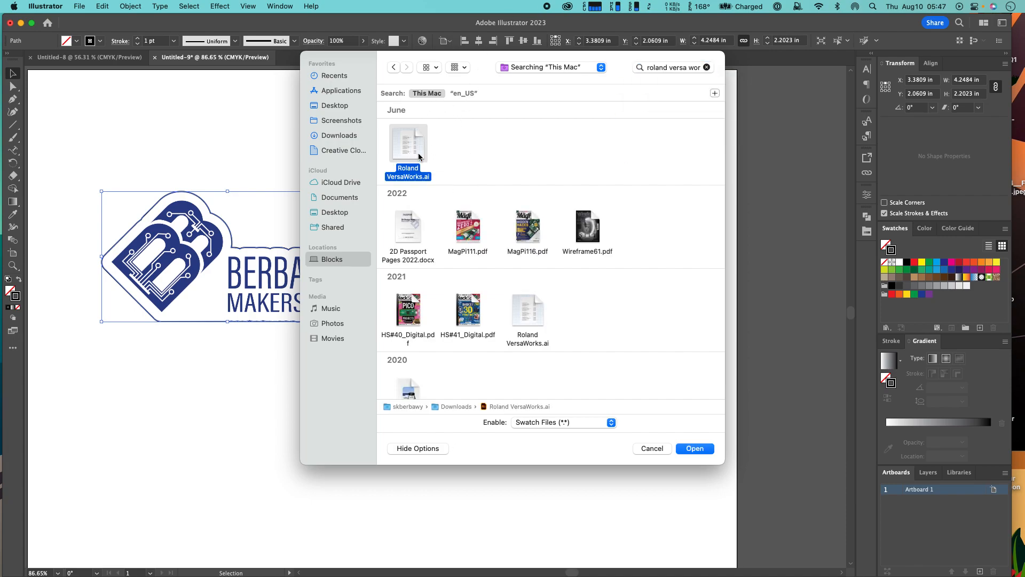
left_click(695, 448)
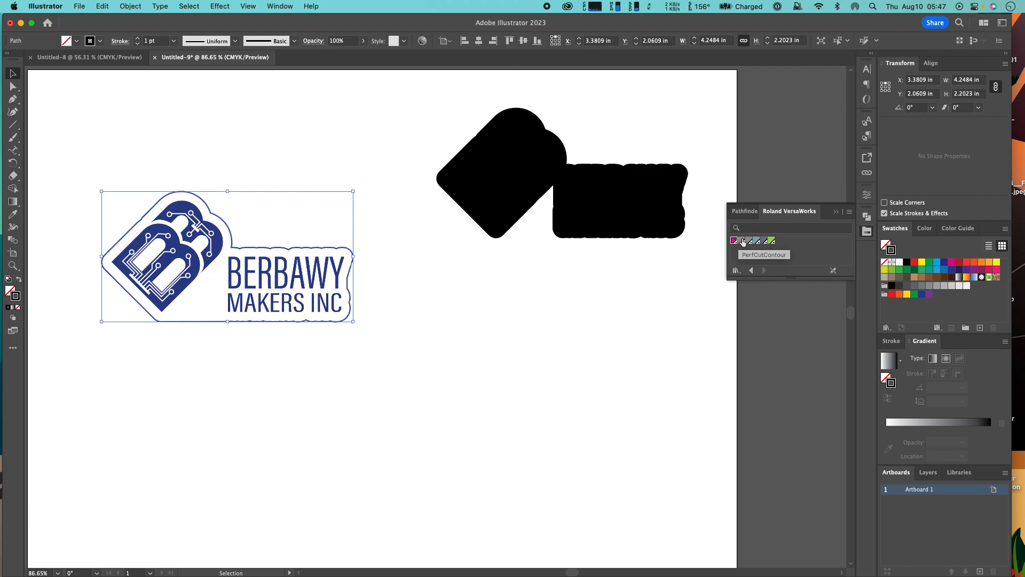
Step: Color the outline's stroke with the magenta swatch of the Roland VersaWorks library instead of PerfCutContour, and deselect it
left_click(742, 241)
left_click(404, 268)
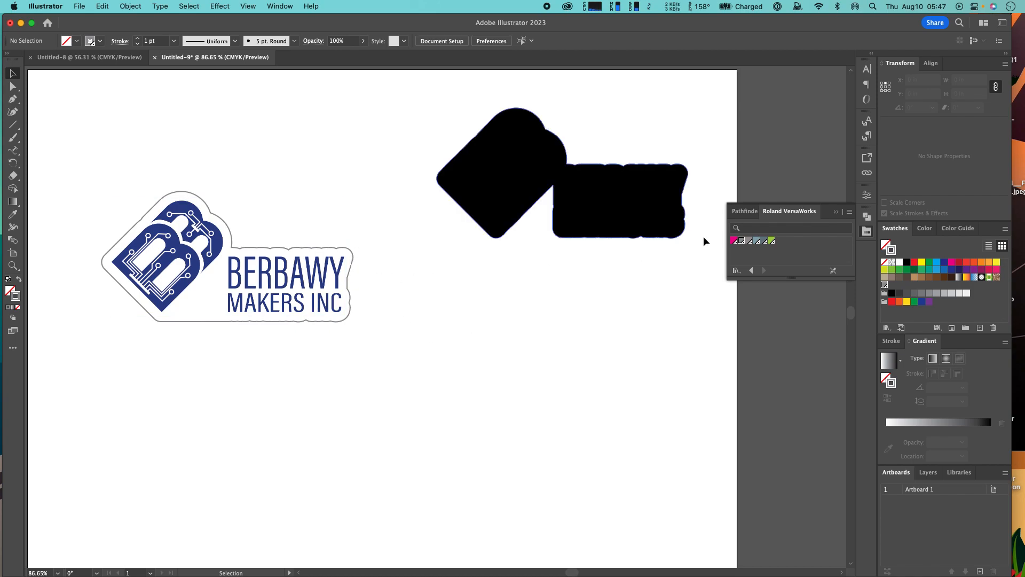
left_click(739, 242)
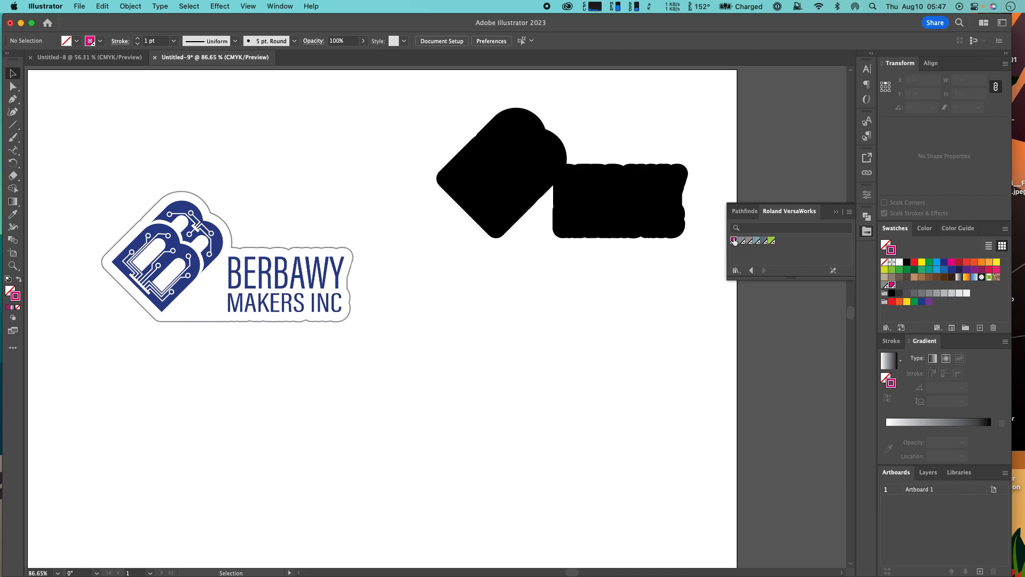
left_click(305, 246)
left_click(734, 241)
left_click(414, 287)
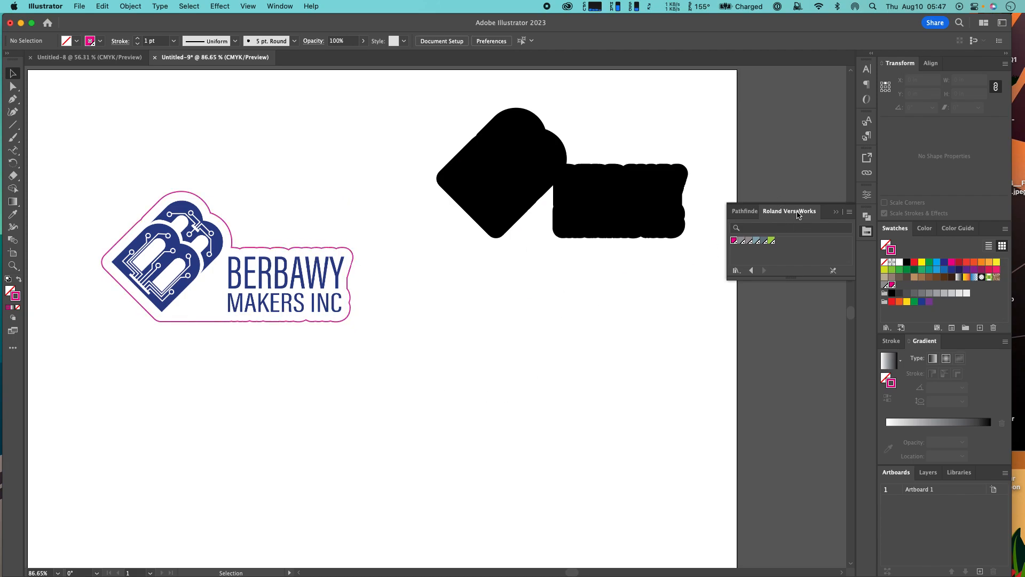
Step: Switch to Safari, go to berbawy.com and open its Maker Space Resources page
key("a")
key("super+Tab")
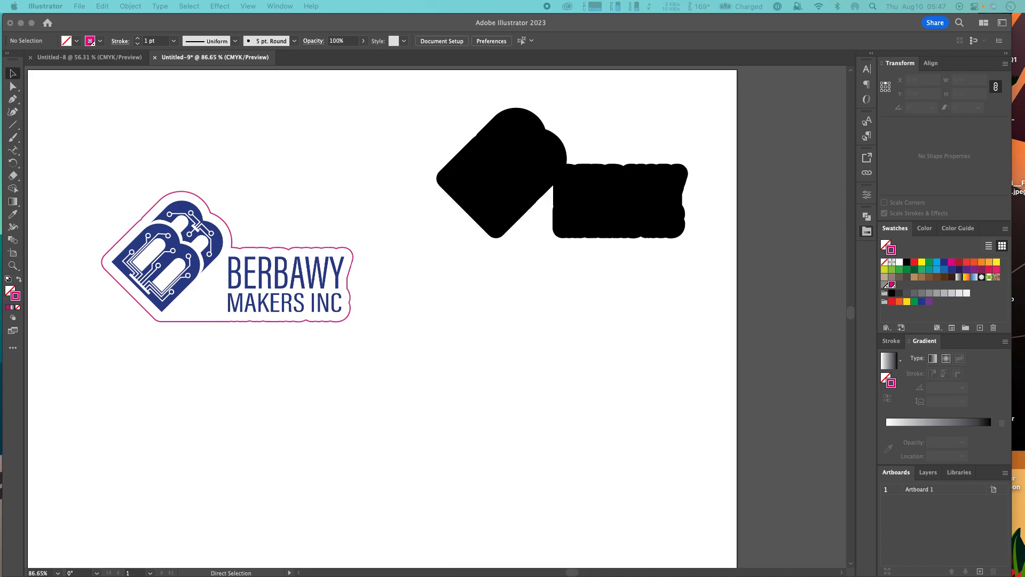
left_click_drag(0, 145, 149, 40)
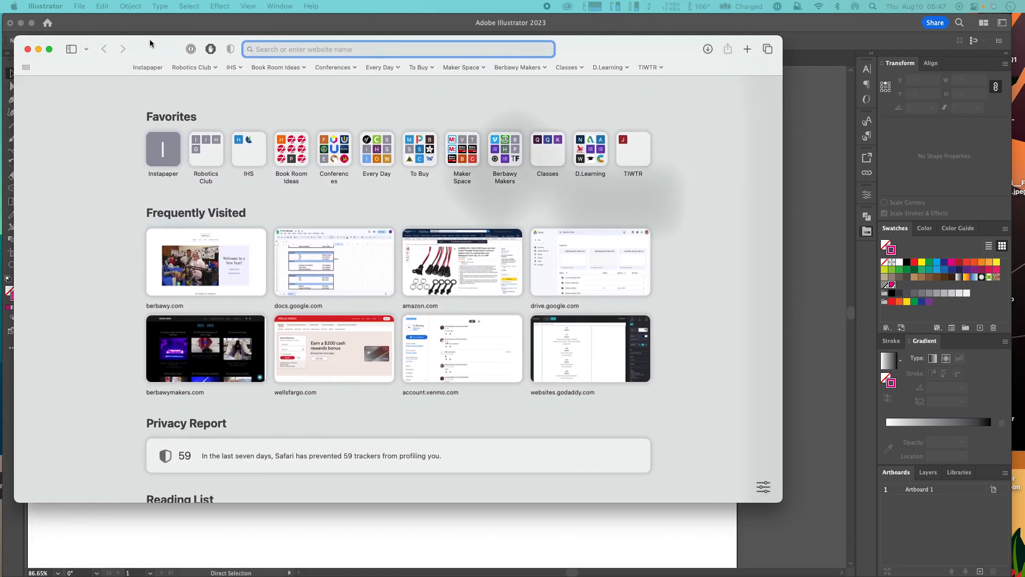
type("berb")
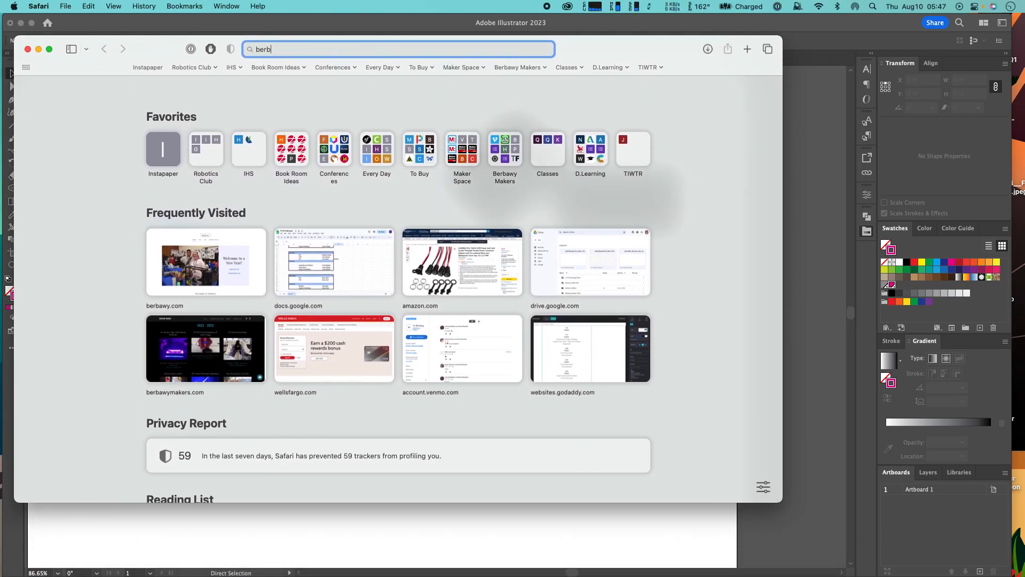
key("Return")
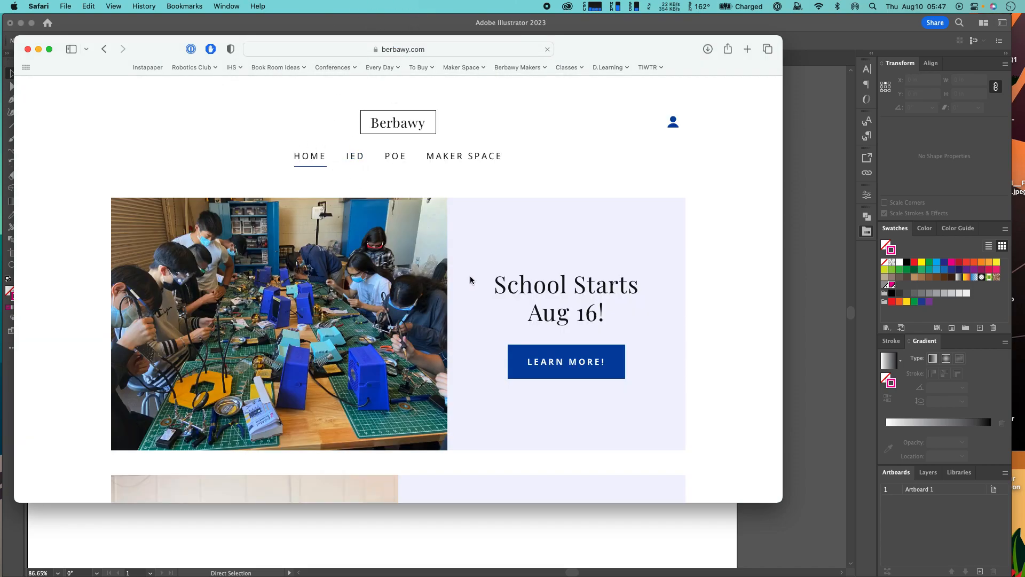
scroll(470, 275, "down", 15)
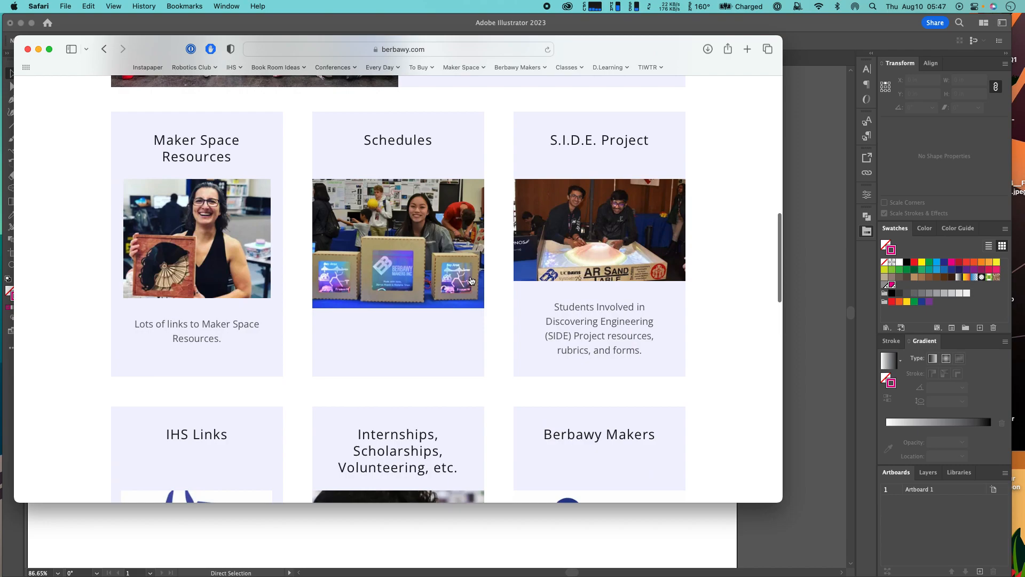
left_click(207, 240)
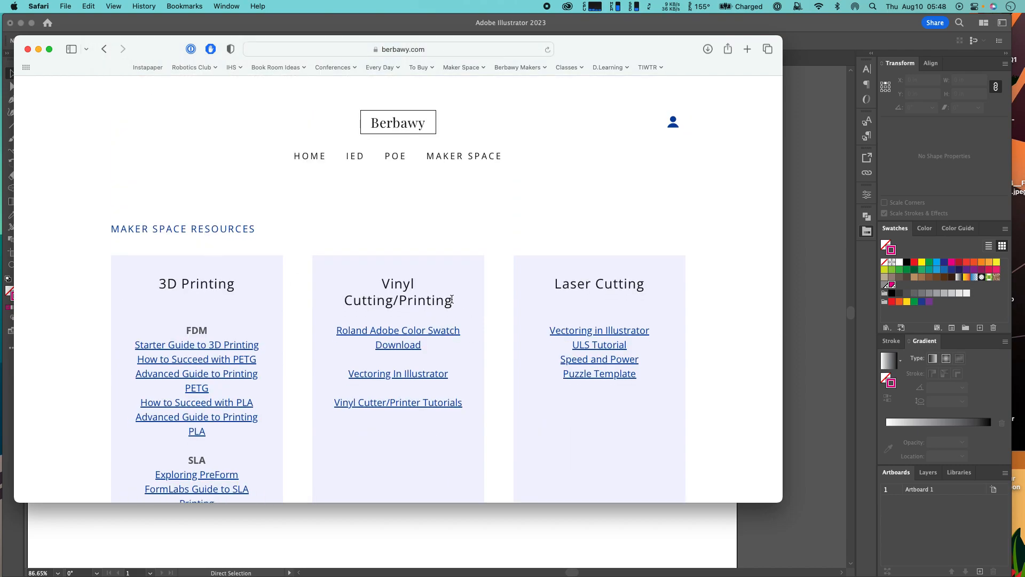
Step: Download Roland VersaWorks.ai through the Roland Adobe Color Swatch Download link and close the document when it opens in Illustrator
left_click(401, 332)
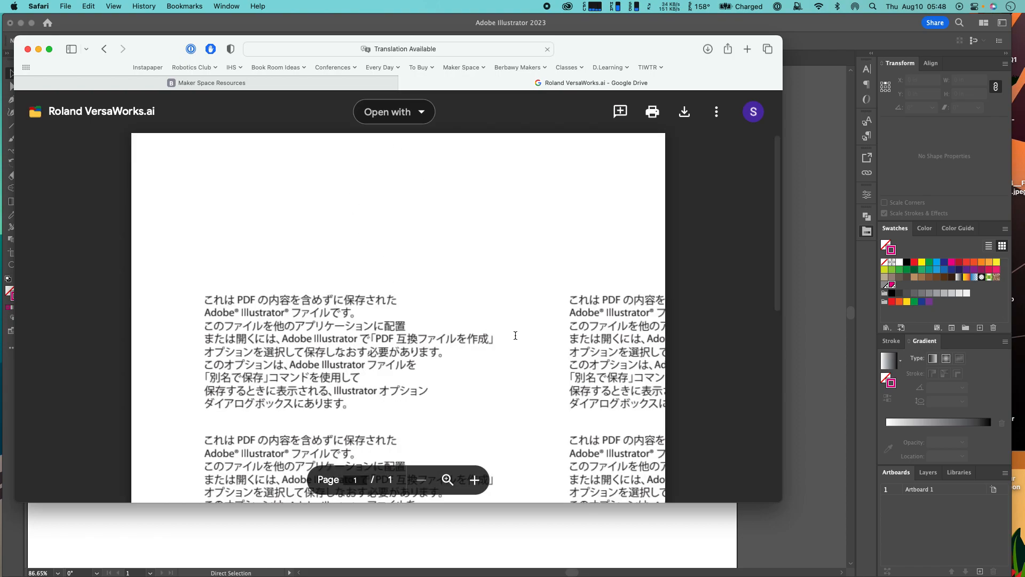
scroll(481, 315, "down", 2)
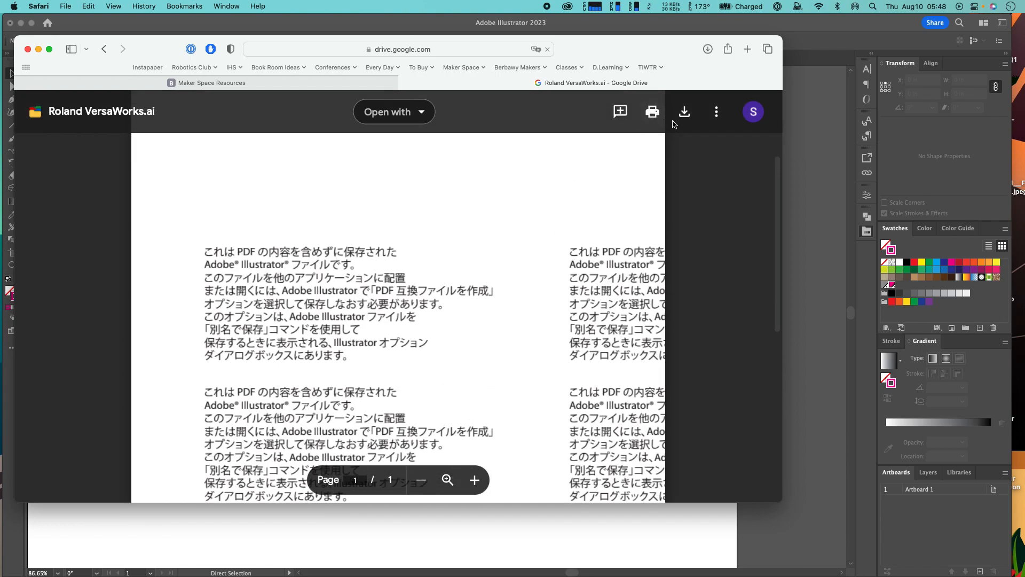
left_click(684, 113)
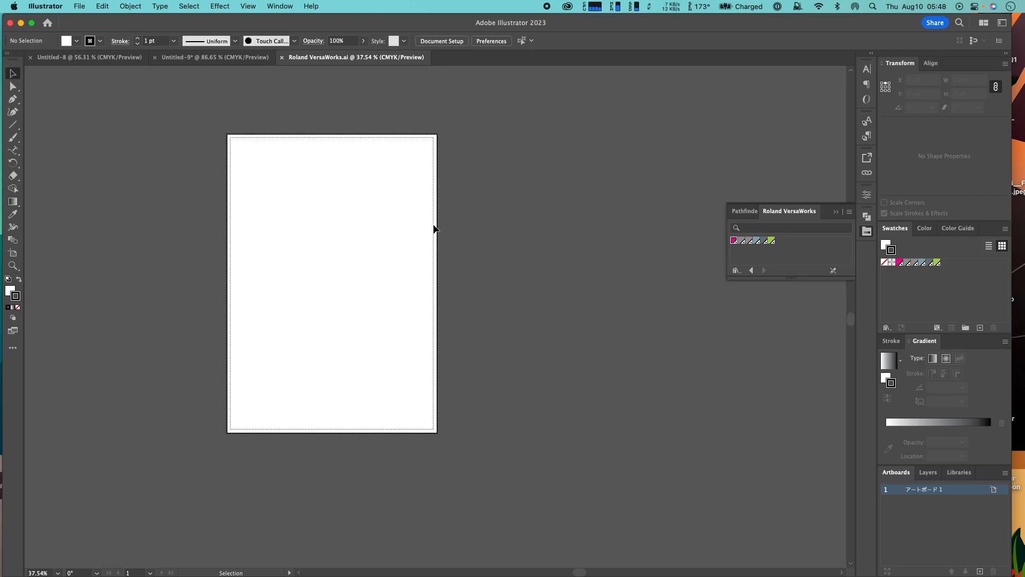
left_click(283, 57)
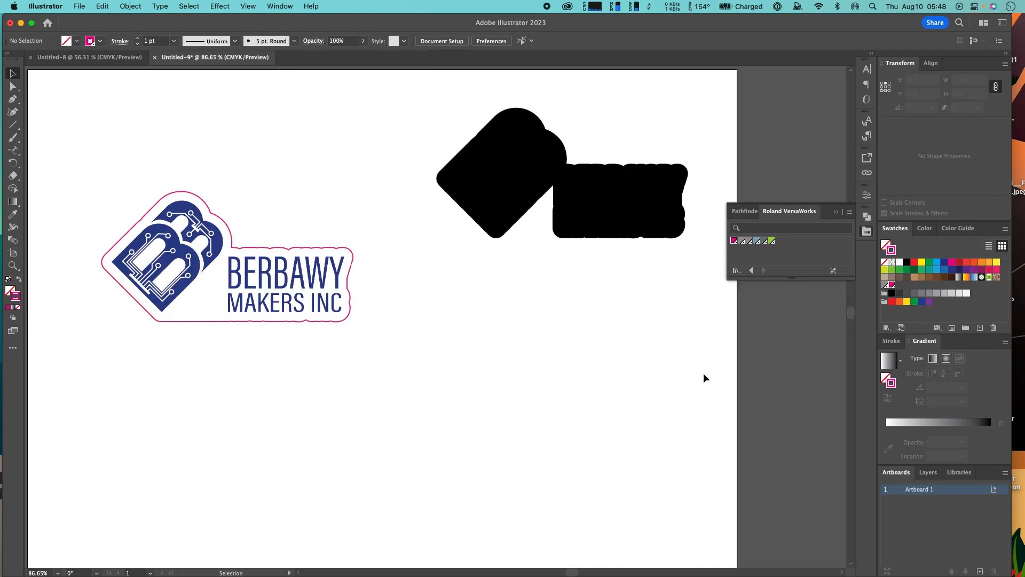
left_click(888, 328)
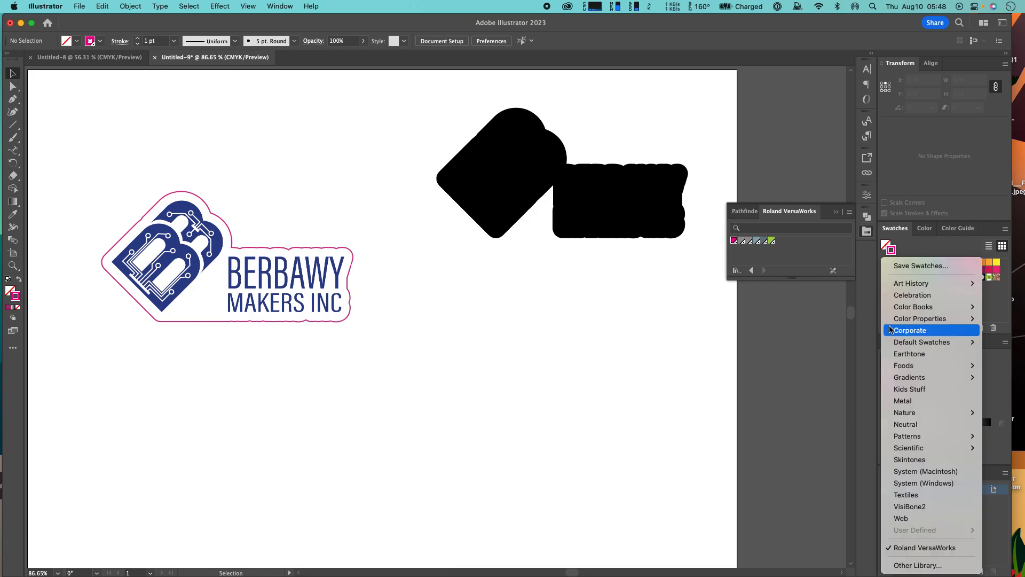
left_click(922, 567)
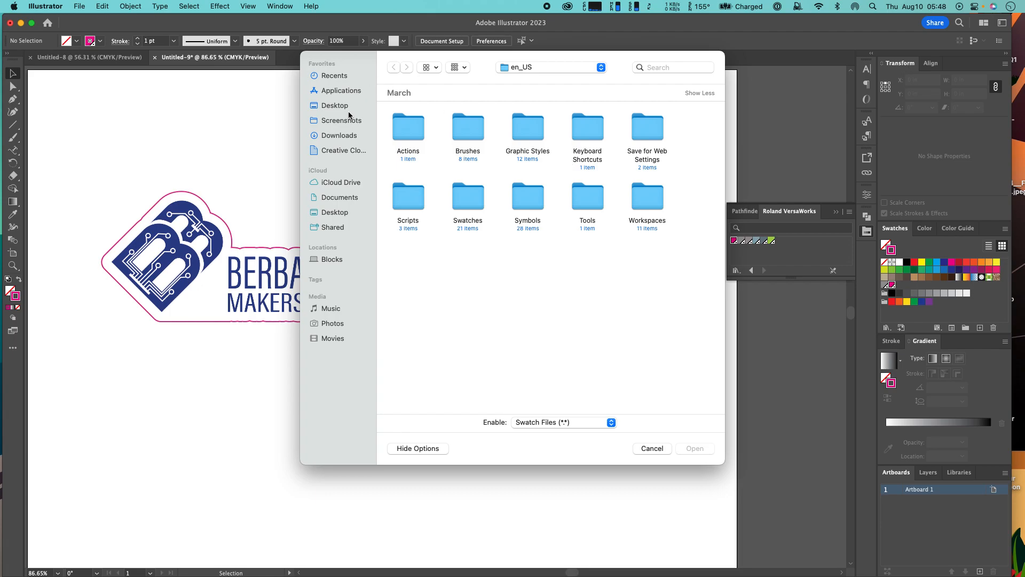
left_click(339, 137)
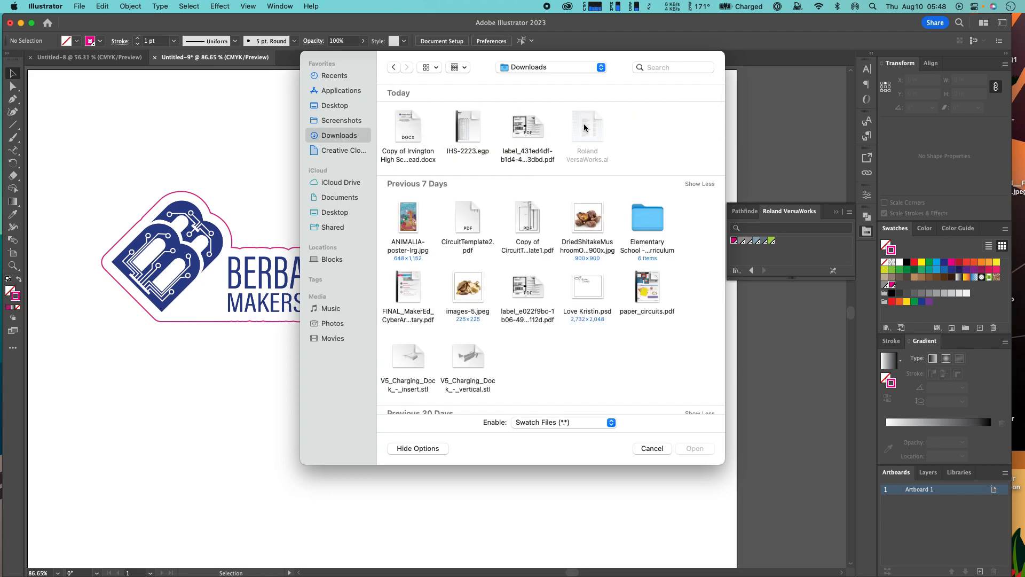
left_click(648, 449)
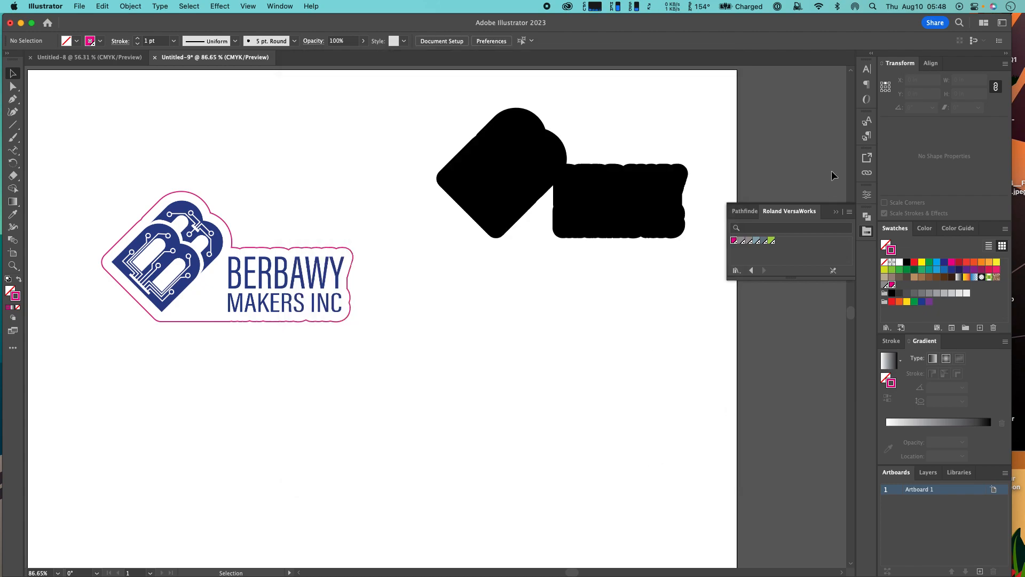
Step: Collapse the Roland VersaWorks swatches and delete the black silhouette beside the logo
left_click(836, 212)
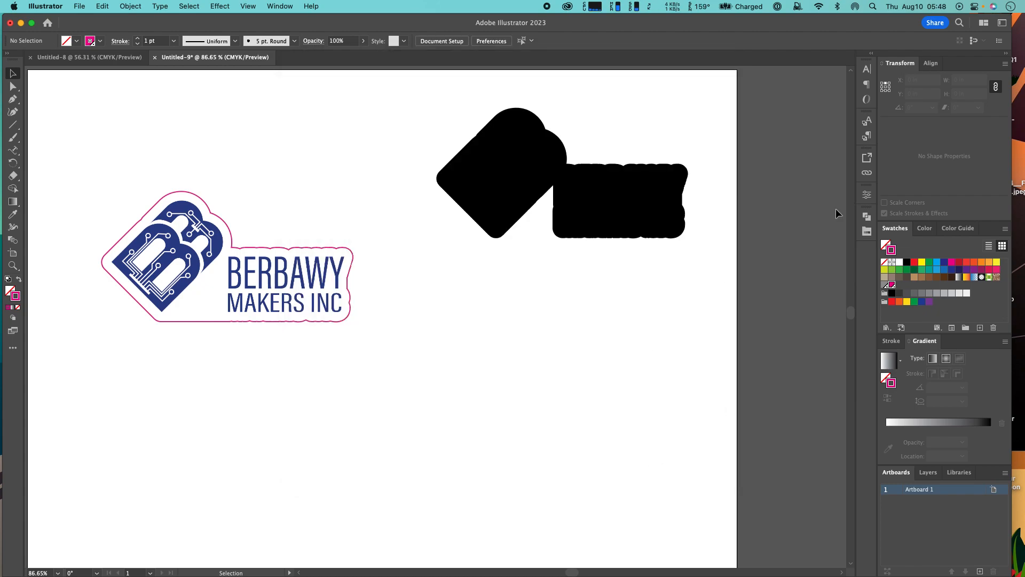
left_click(484, 143)
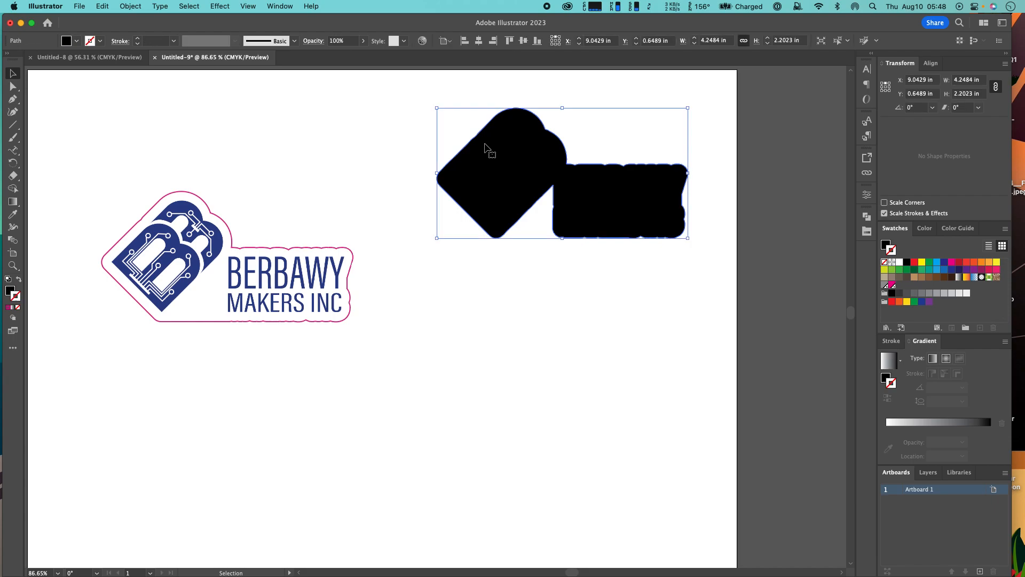
left_click(485, 143)
left_click_drag(101, 175, 386, 378)
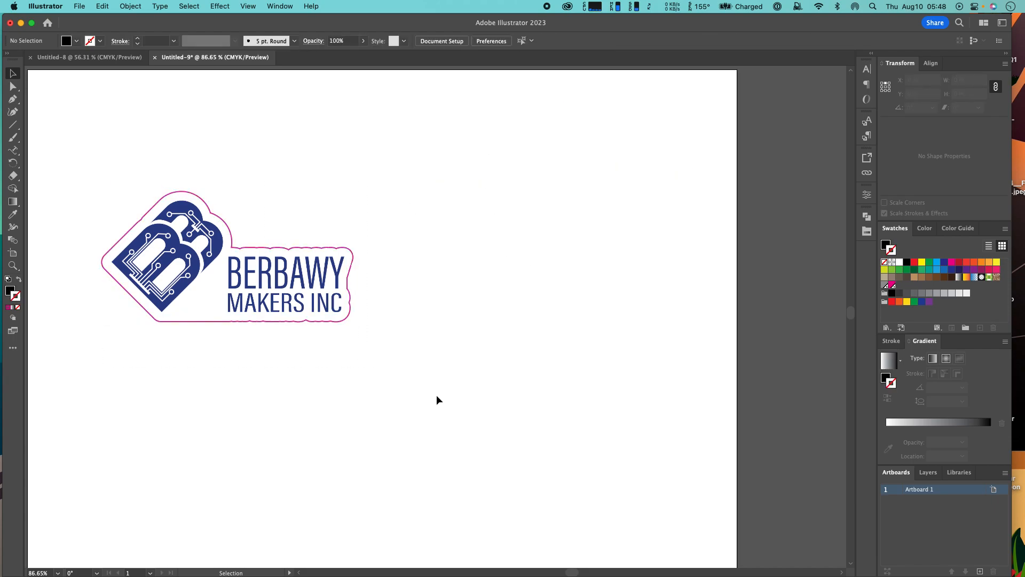
Step: Resize Artboard 1 with the Fit to Artwork Bounds preset, giving 4.2623 by 2.2161 in
left_click(994, 489)
left_click(526, 174)
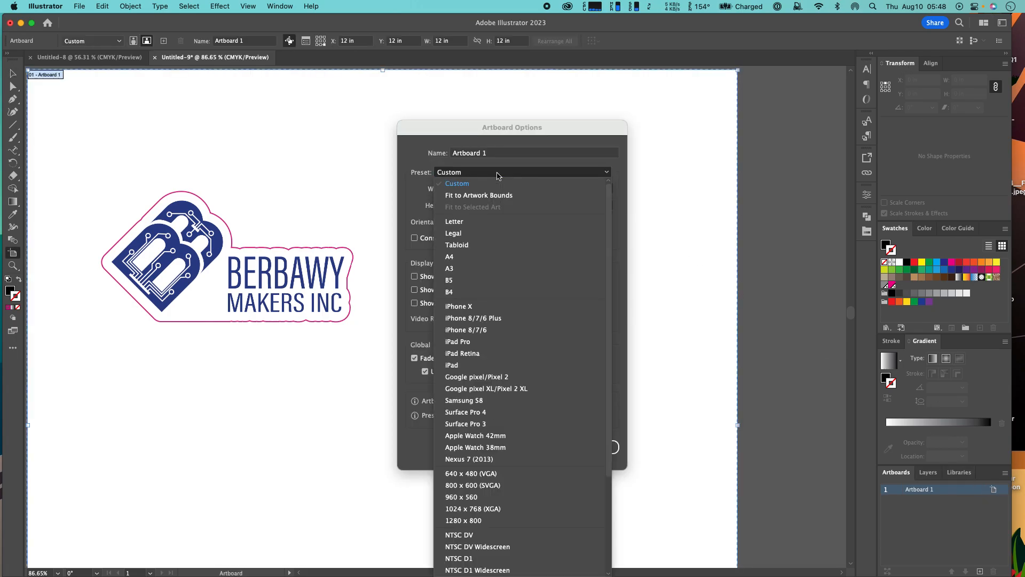
left_click(496, 195)
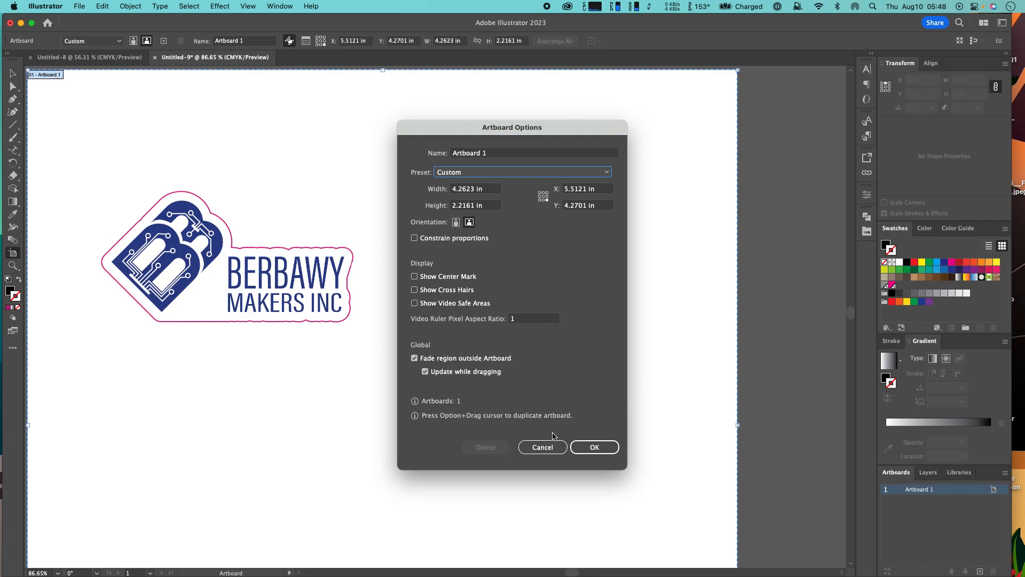
left_click(588, 449)
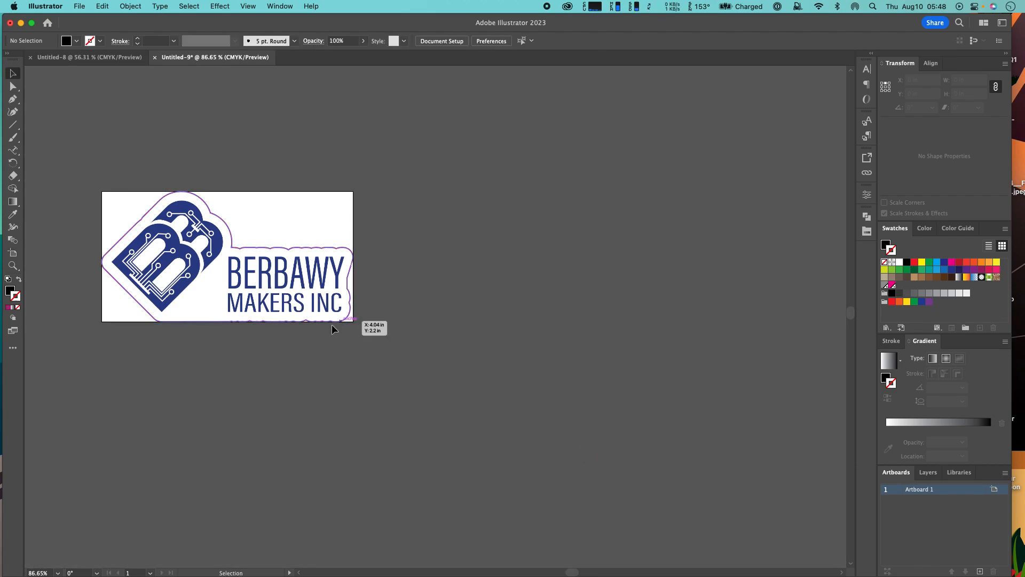
scroll(331, 326, "left", 5)
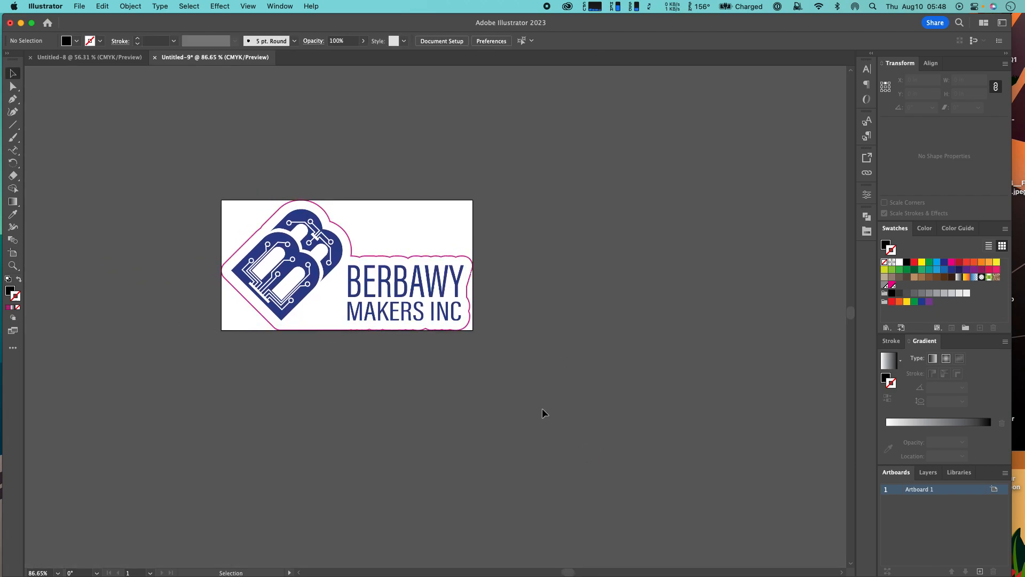